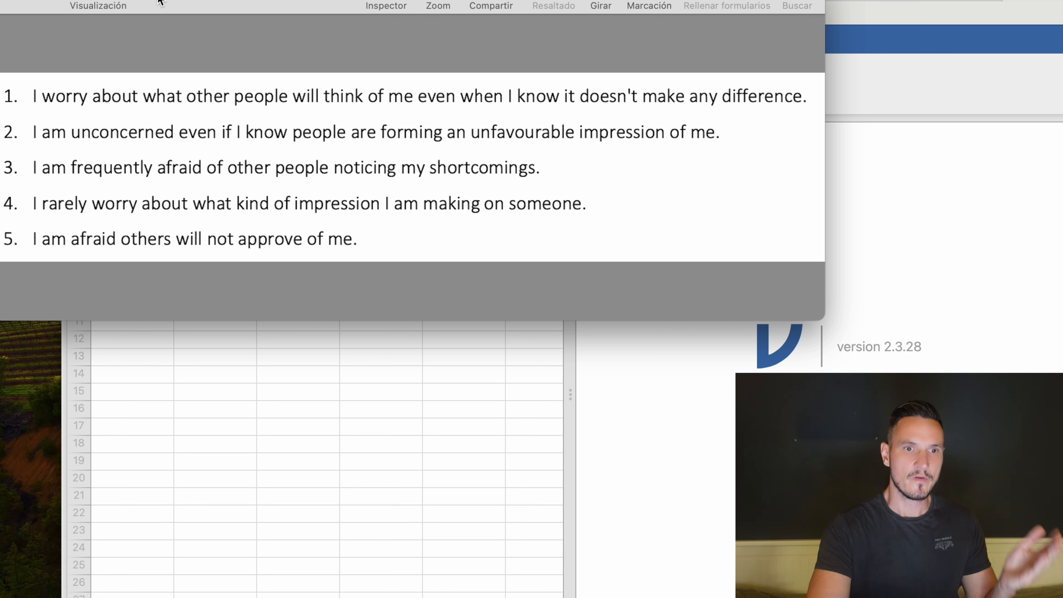
Examine the questionnaire statements, highlighting items 1, 2 and 4 in turn.
{"action": "left_click", "coordinate": [315, 2]}
{"action": "left_click", "coordinate": [529, 136]}
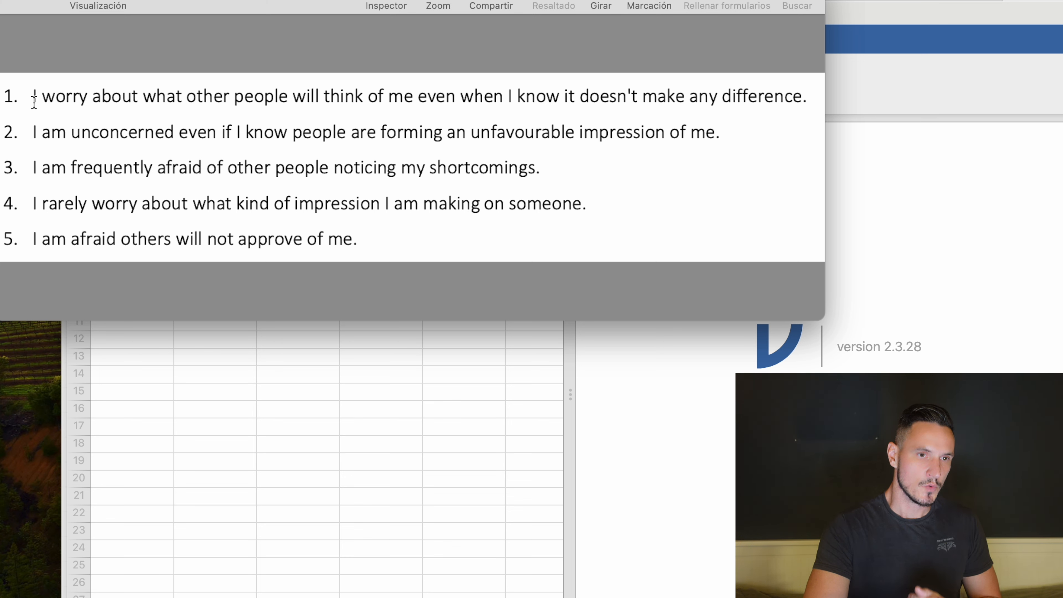
{"action": "left_click_drag", "start_coordinate": [34, 102], "coordinate": [790, 102]}
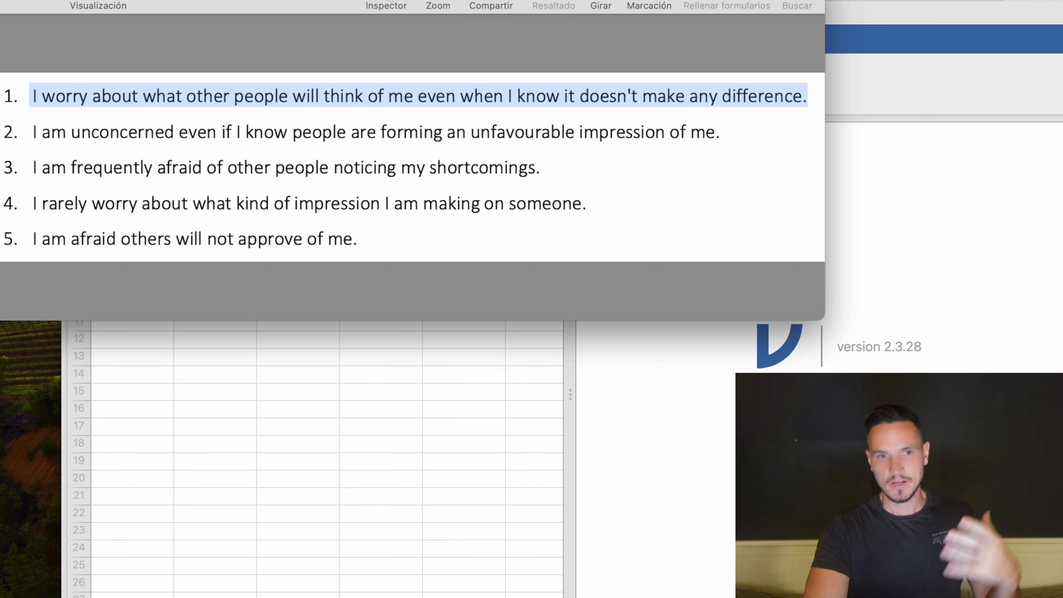
{"action": "left_click", "coordinate": [486, 127]}
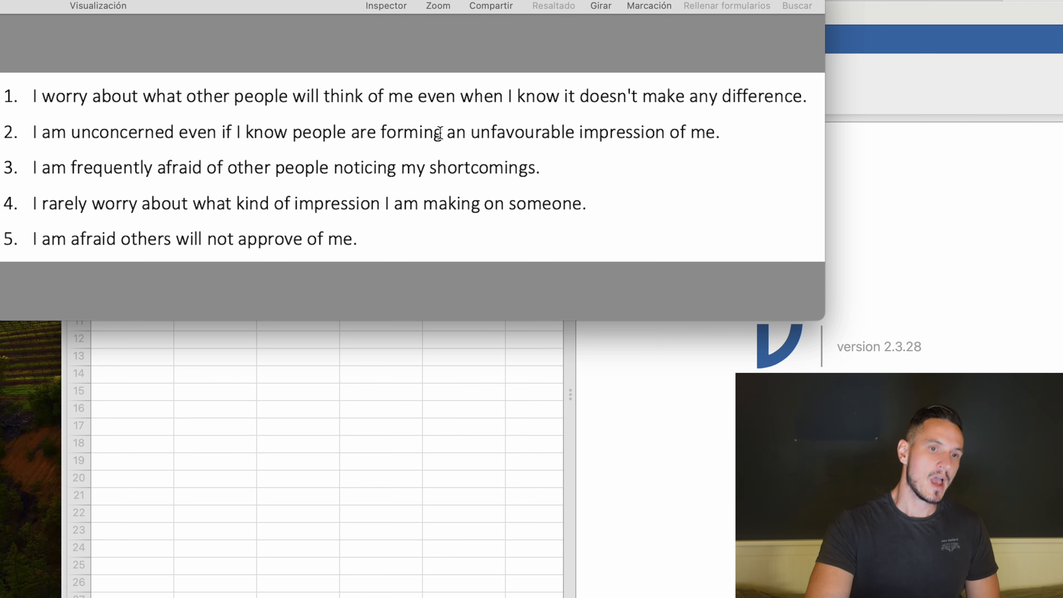
{"action": "left_click_drag", "start_coordinate": [27, 131], "coordinate": [721, 138]}
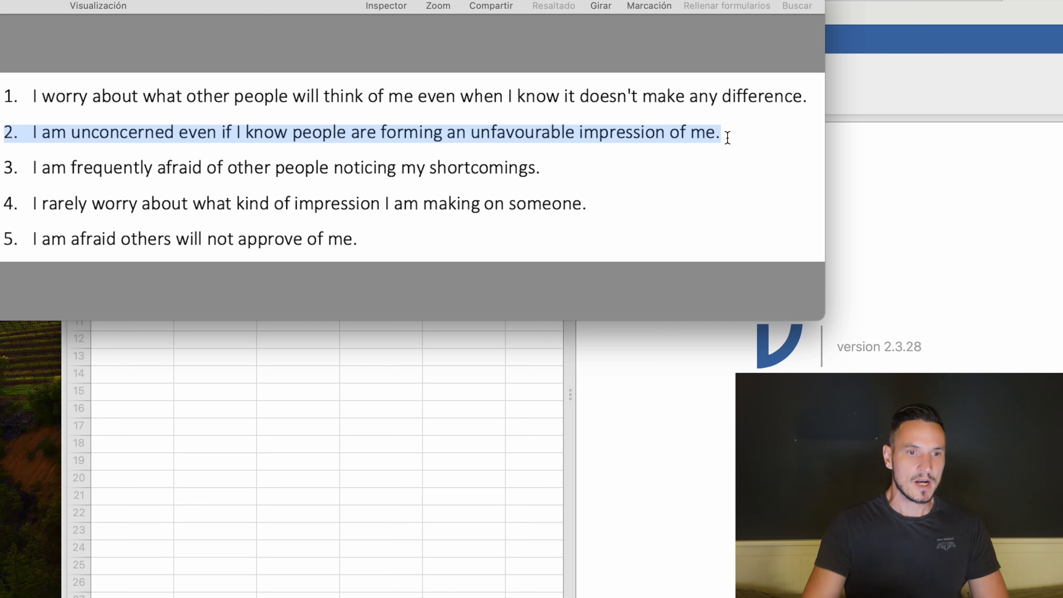
{"action": "left_click", "coordinate": [27, 201]}
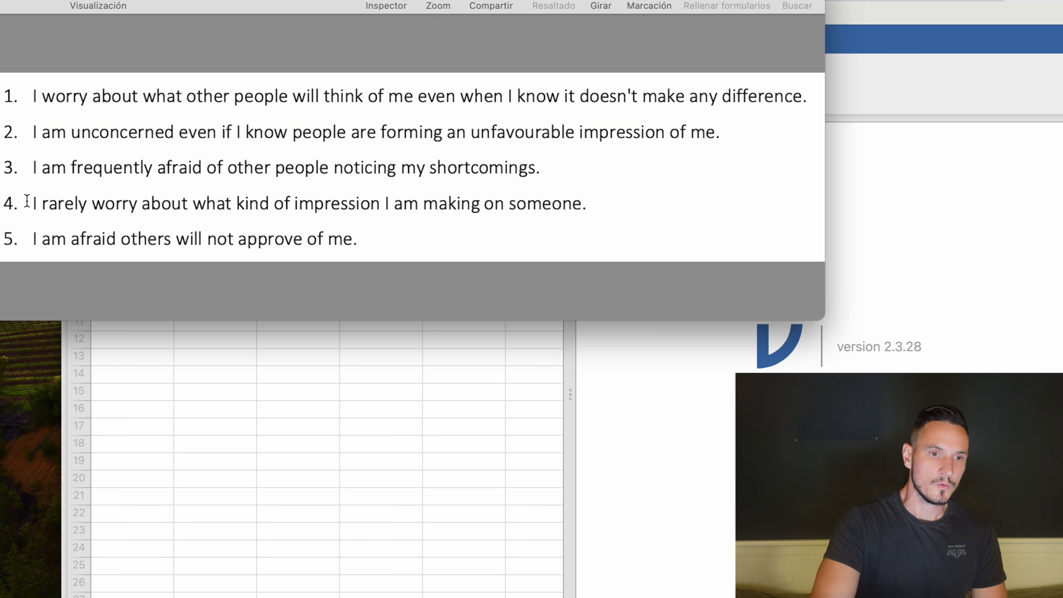
{"action": "left_click_drag", "start_coordinate": [27, 202], "coordinate": [574, 194]}
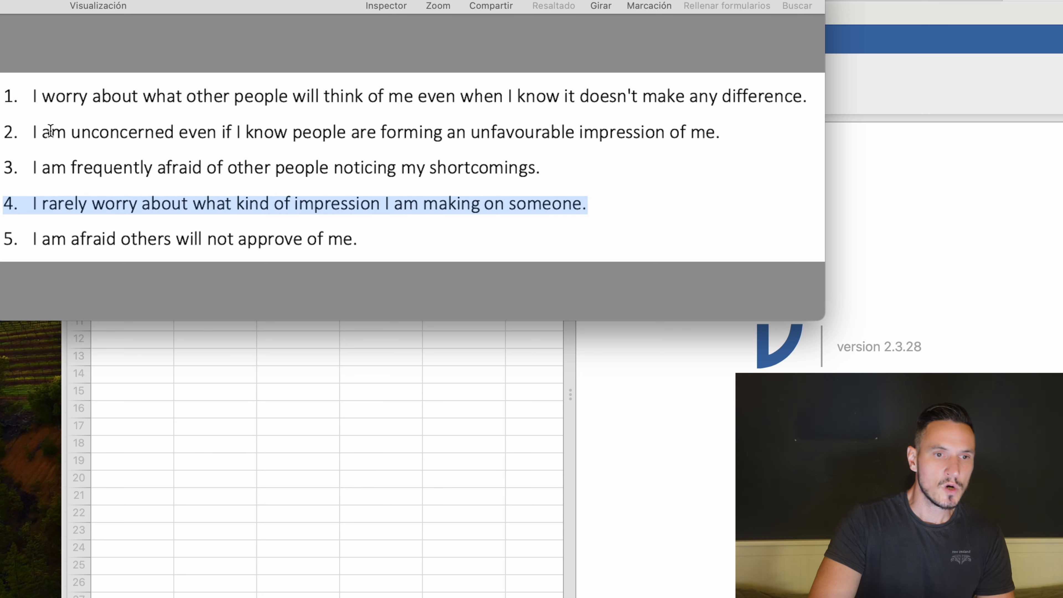
{"action": "left_click_drag", "start_coordinate": [34, 132], "coordinate": [217, 133]}
{"action": "left_click_drag", "start_coordinate": [33, 204], "coordinate": [100, 207]}
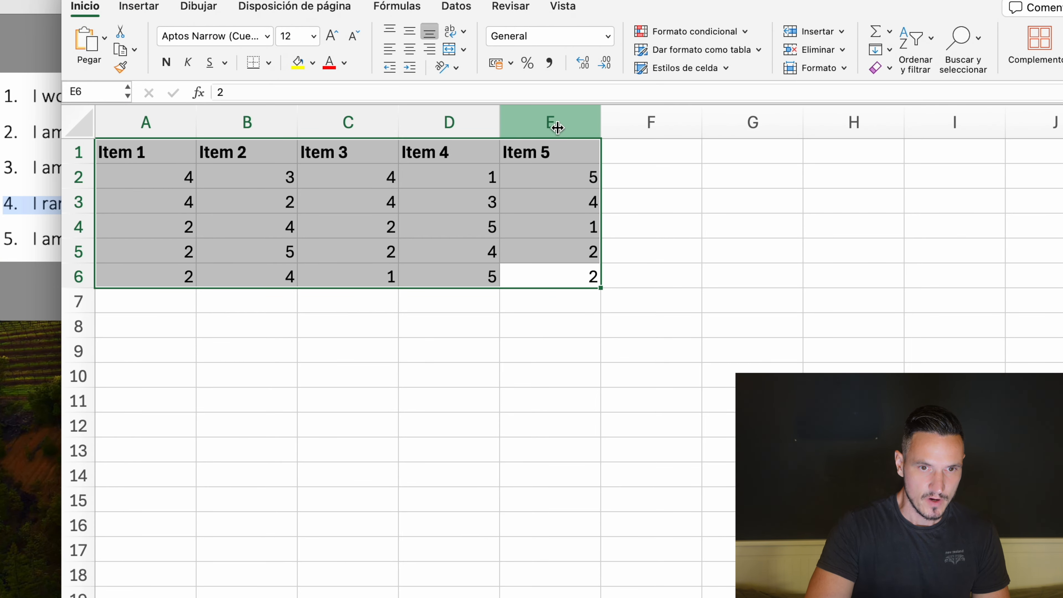
Review the Item 1 scores in the spreadsheet by selecting its values.
{"action": "left_click", "coordinate": [161, 171]}
{"action": "left_click_drag", "start_coordinate": [161, 171], "coordinate": [163, 279]}
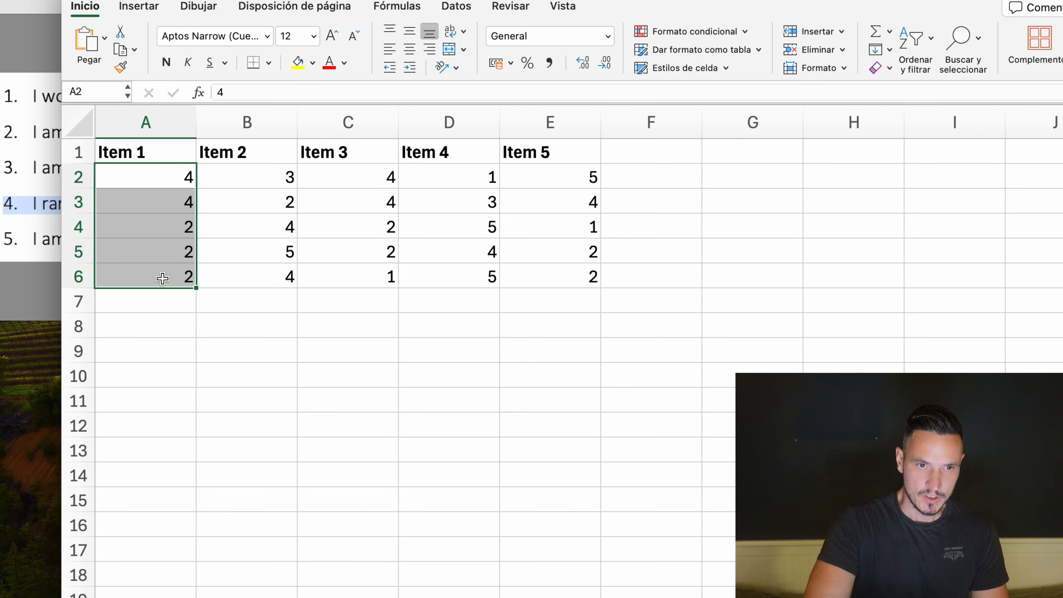
{"action": "key", "text": "ctrl+Up"}
Open Data.xlsx from the Mean scores folder in jamovi.
{"action": "left_click", "coordinate": [808, 225]}
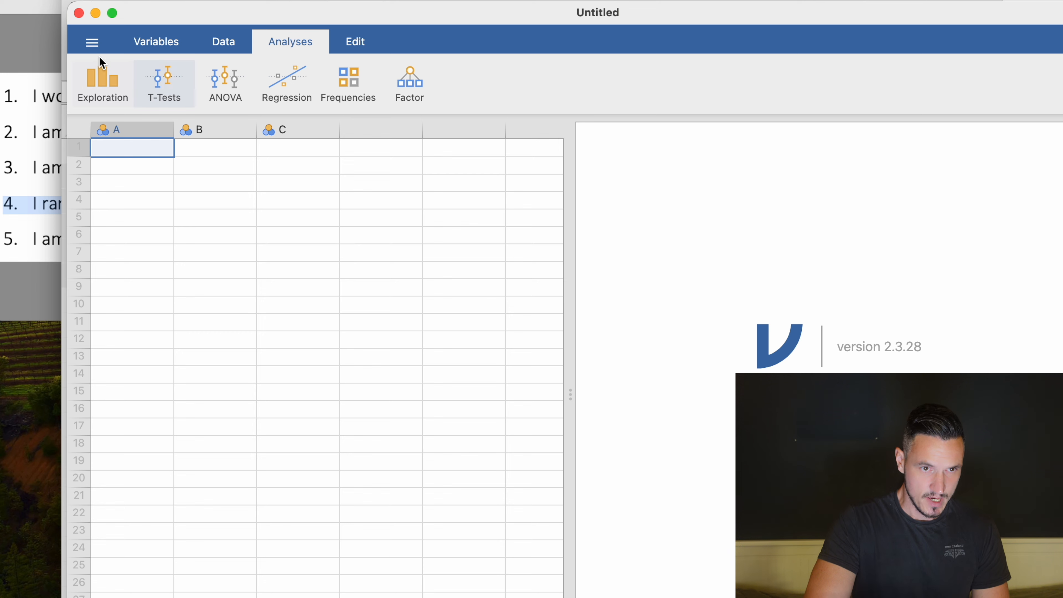
{"action": "left_click", "coordinate": [92, 42]}
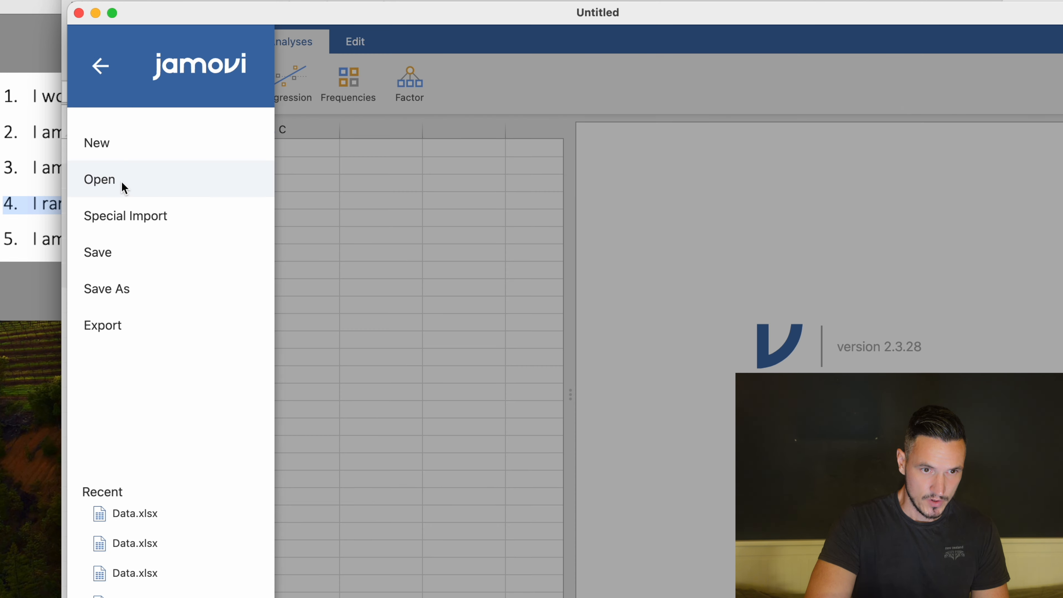
{"action": "left_click", "coordinate": [121, 181]}
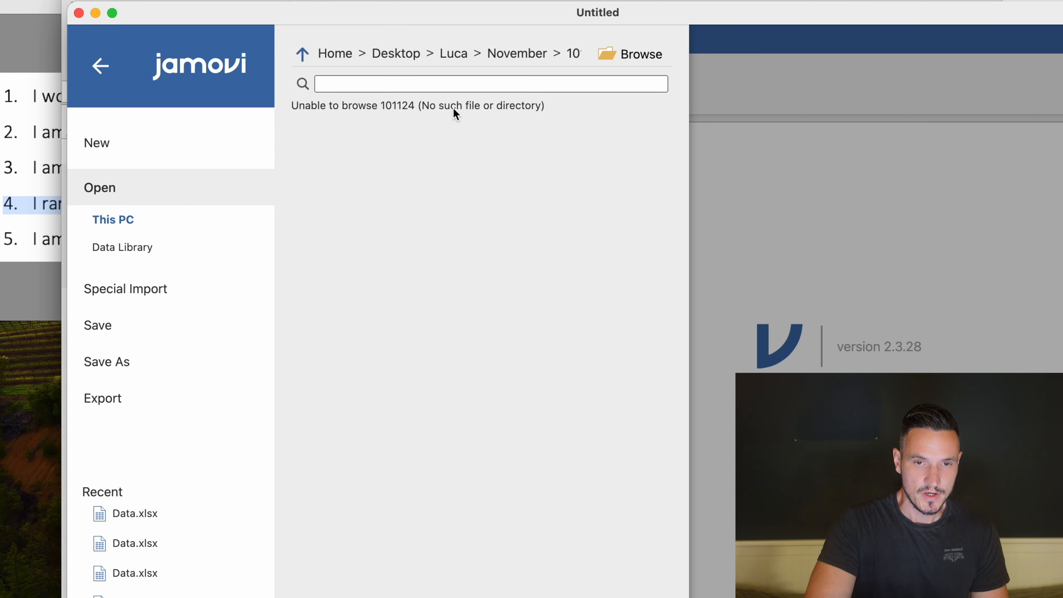
{"action": "left_click", "coordinate": [631, 56]}
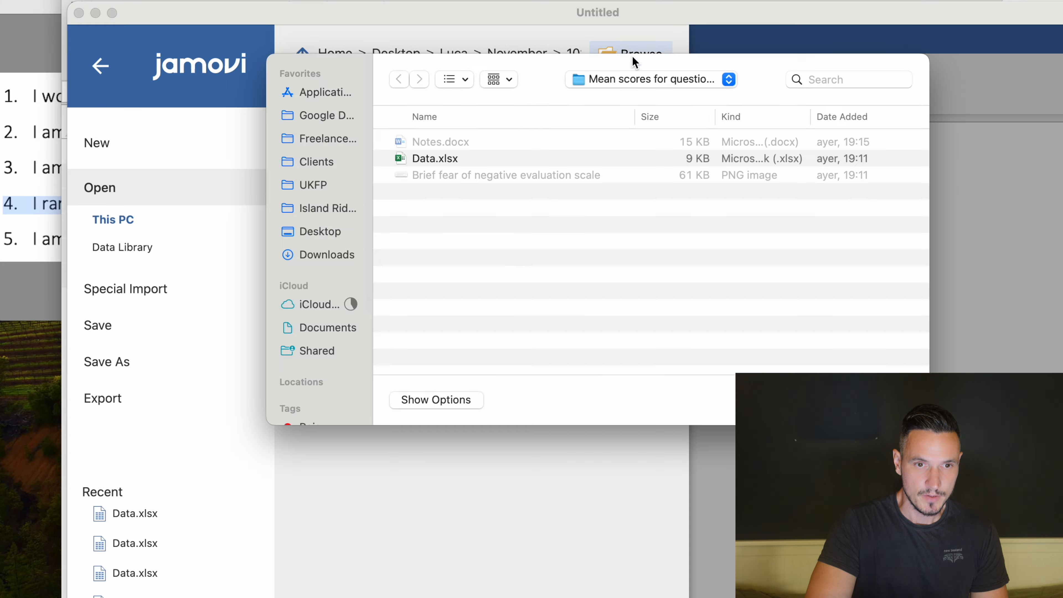
{"action": "key", "text": "Return"}
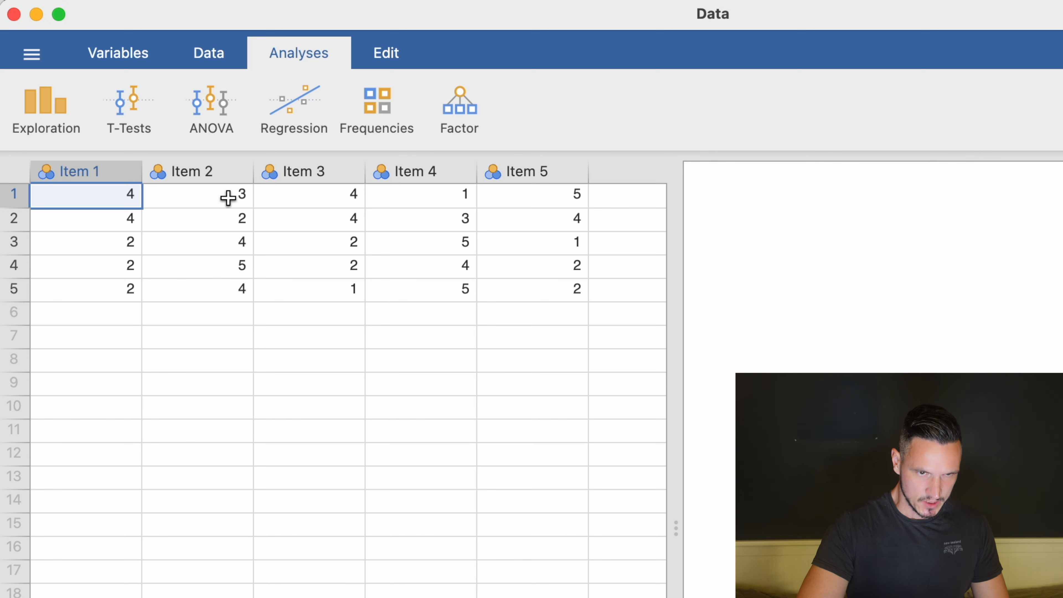
Insert a transformed variable before the Item 2 column and name it Item 2R.
{"action": "left_click", "coordinate": [208, 175]}
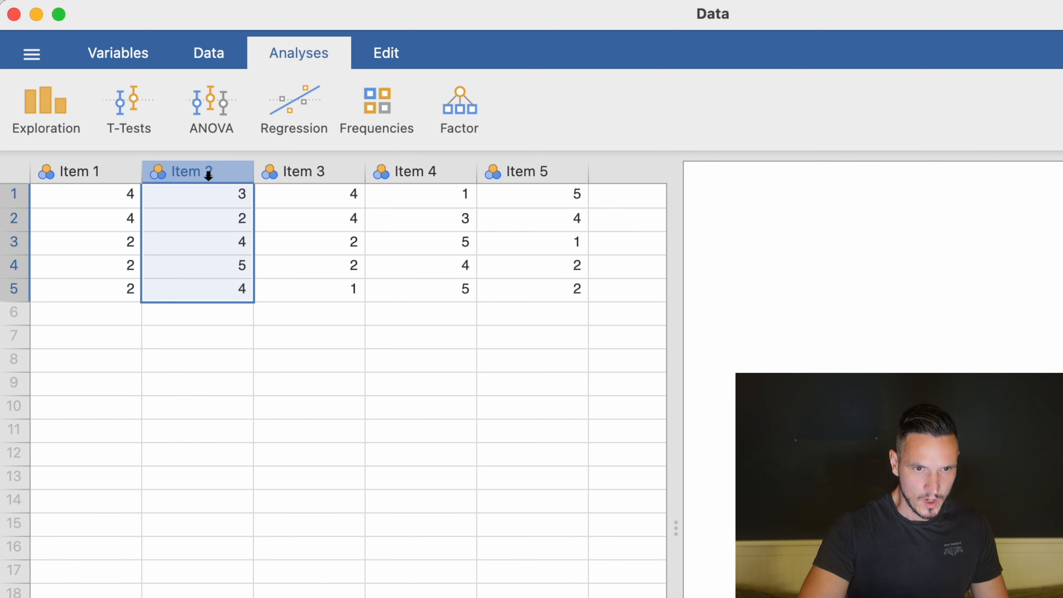
{"action": "right_click", "coordinate": [208, 175]}
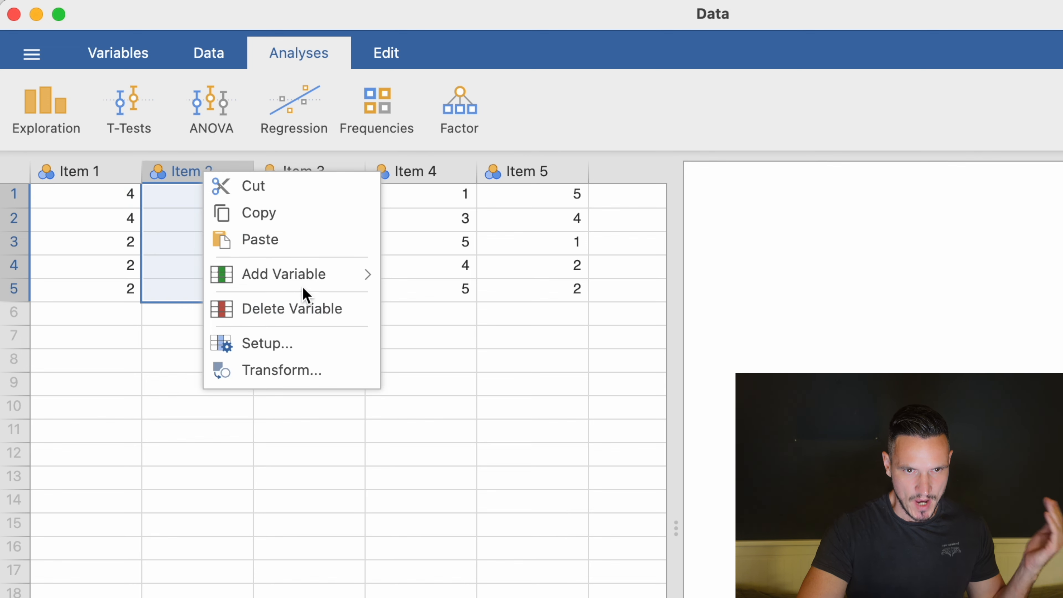
{"action": "mouse_move", "coordinate": [333, 281]}
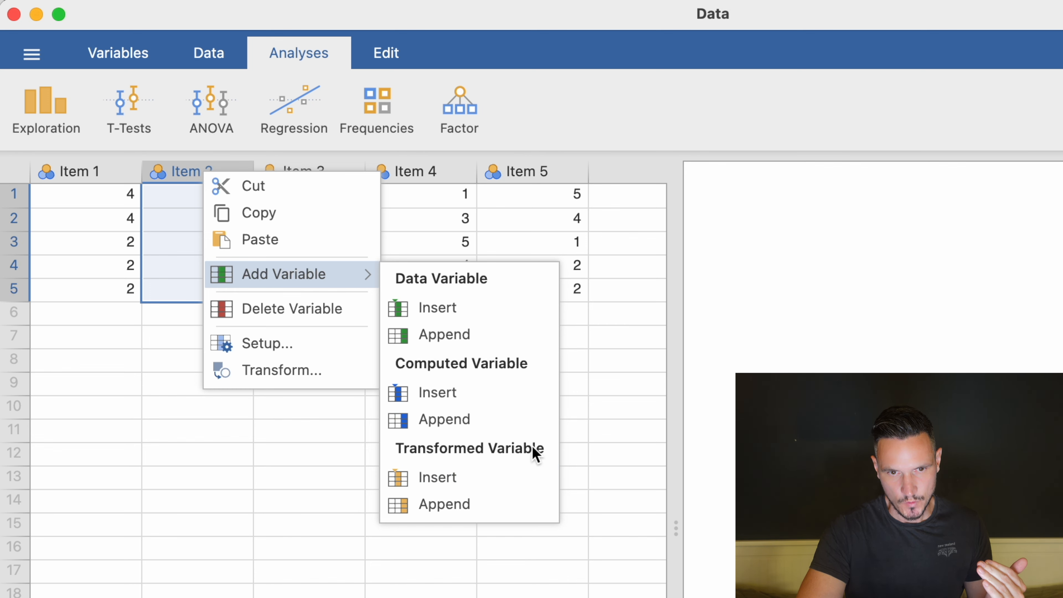
{"action": "left_click", "coordinate": [524, 475]}
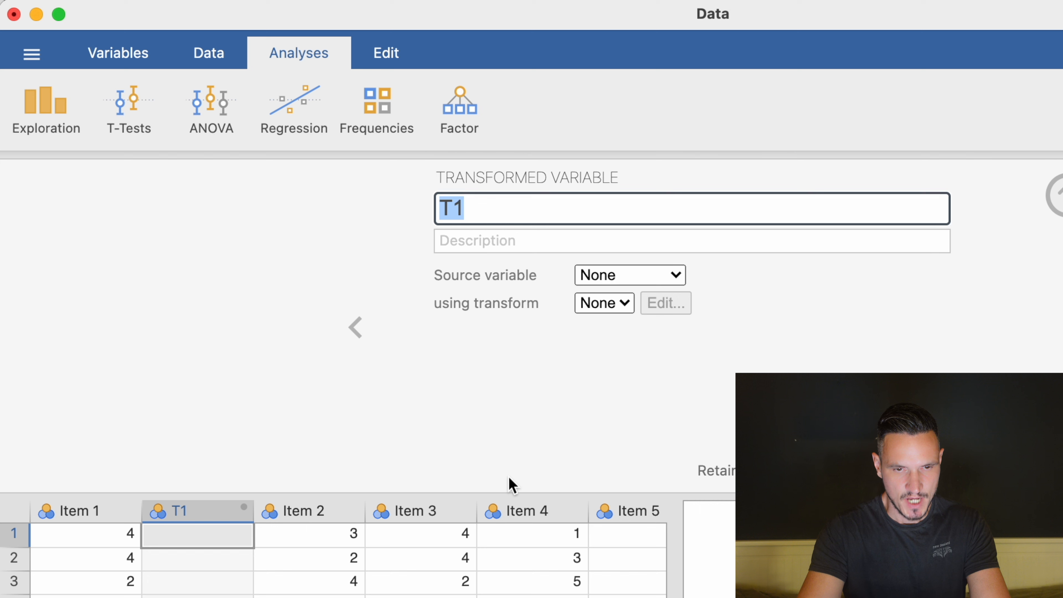
{"action": "type", "text": "Item 2"}
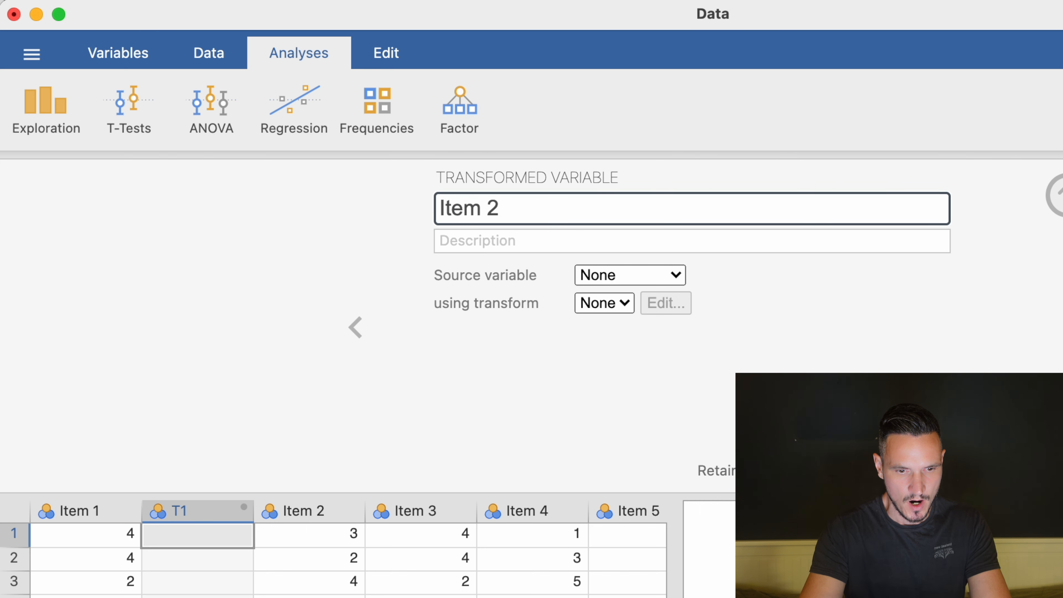
{"action": "type", "text": "R"}
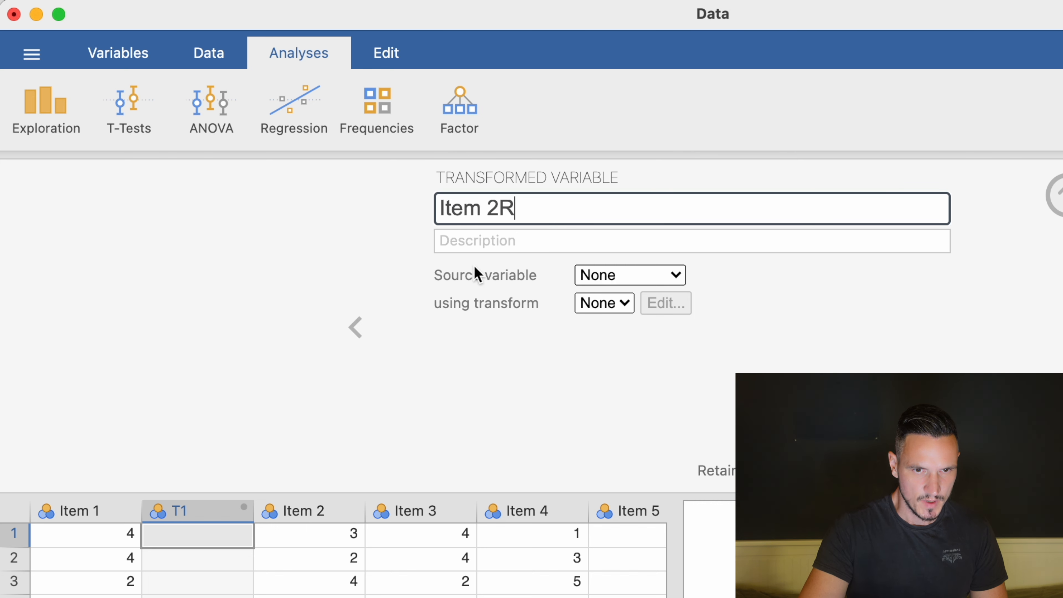
Set the source variable to Item 2 and create a new transform.
{"action": "left_click", "coordinate": [675, 275]}
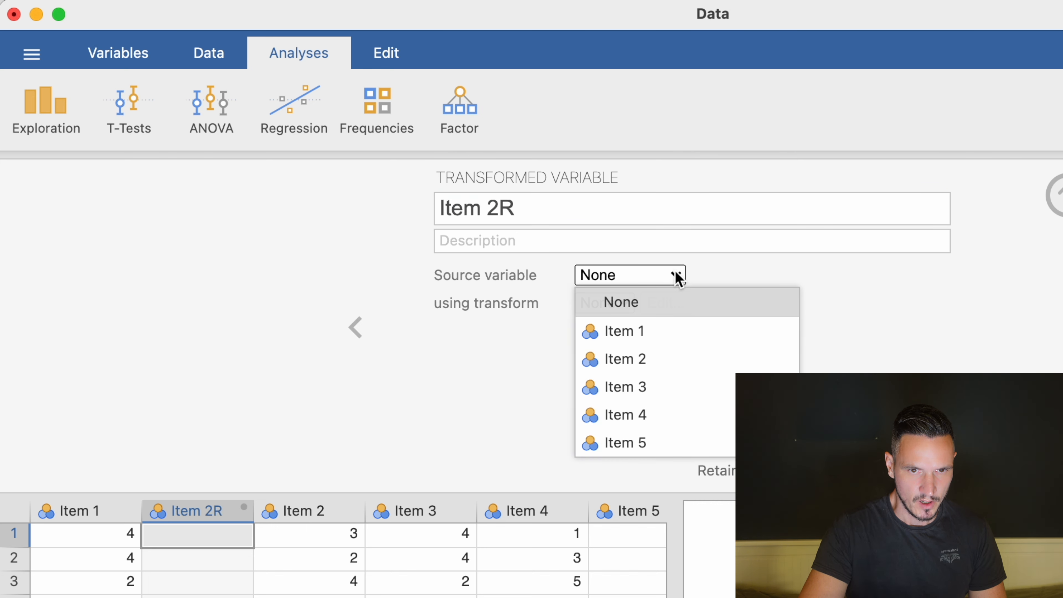
{"action": "left_click", "coordinate": [678, 359]}
{"action": "left_click", "coordinate": [613, 305]}
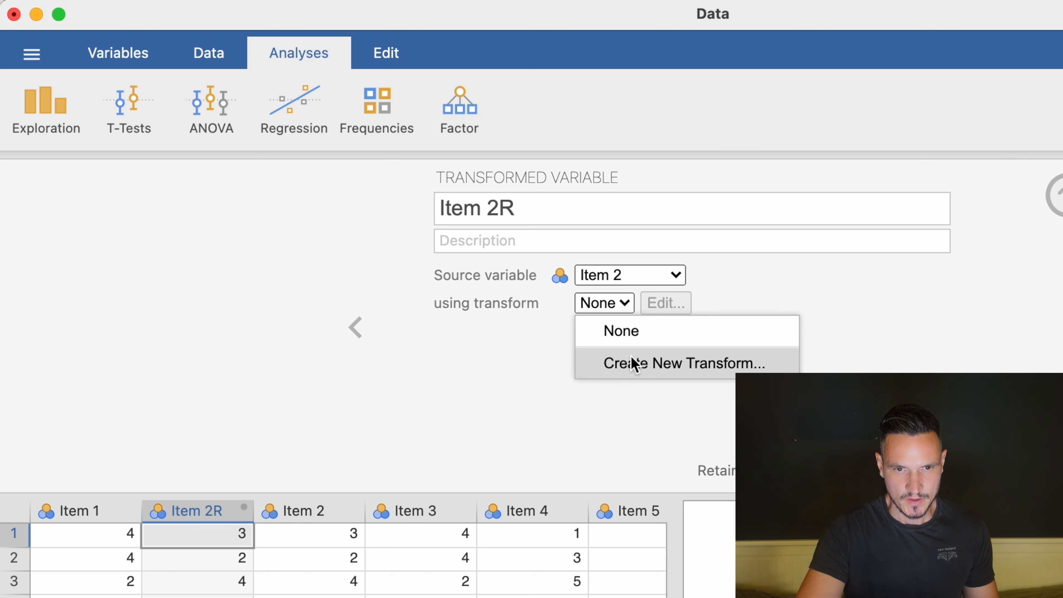
{"action": "left_click", "coordinate": [633, 363]}
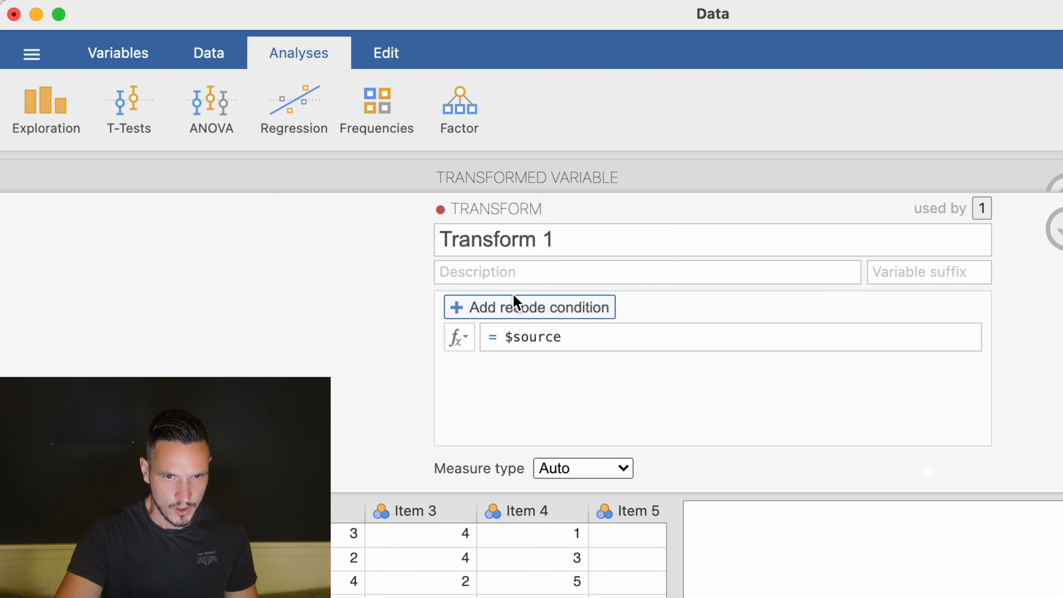
Add a recode condition: if $source == 1 use 5.
{"action": "left_click", "coordinate": [517, 302]}
{"action": "left_click", "coordinate": [594, 337]}
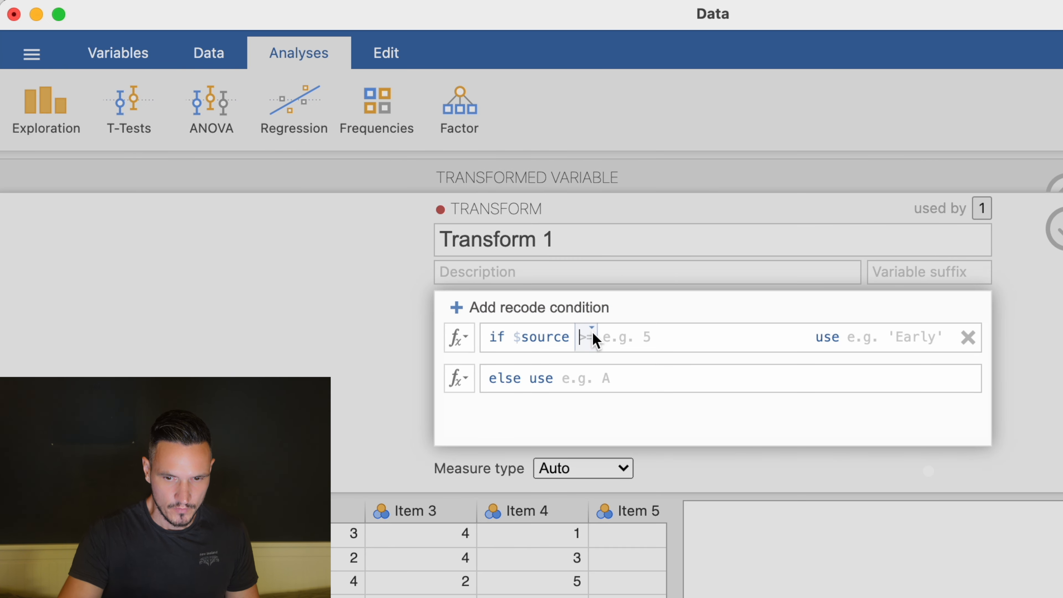
{"action": "type", "text": "== "}
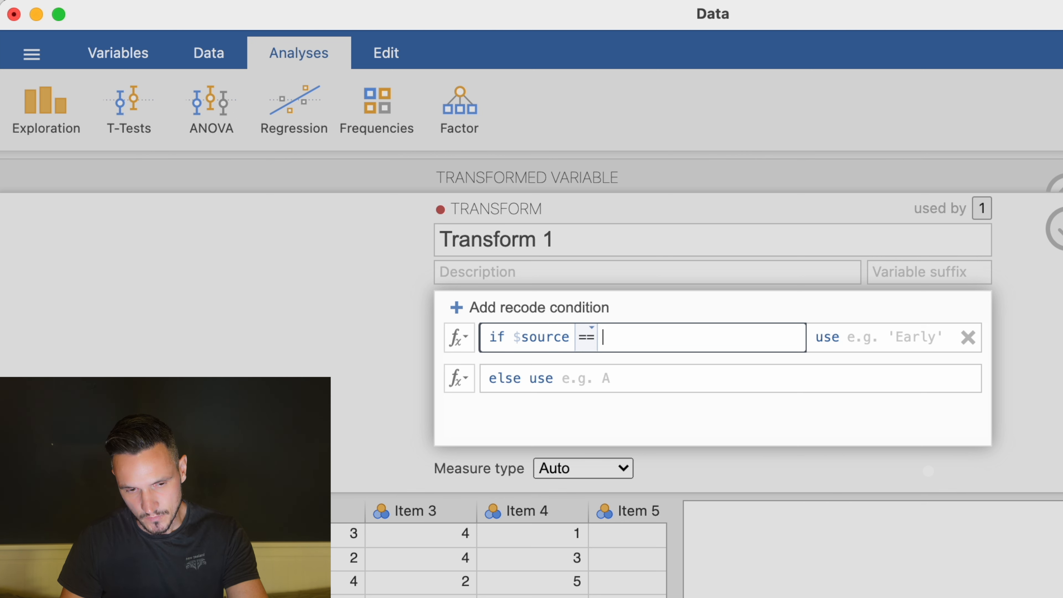
{"action": "type", "text": "1"}
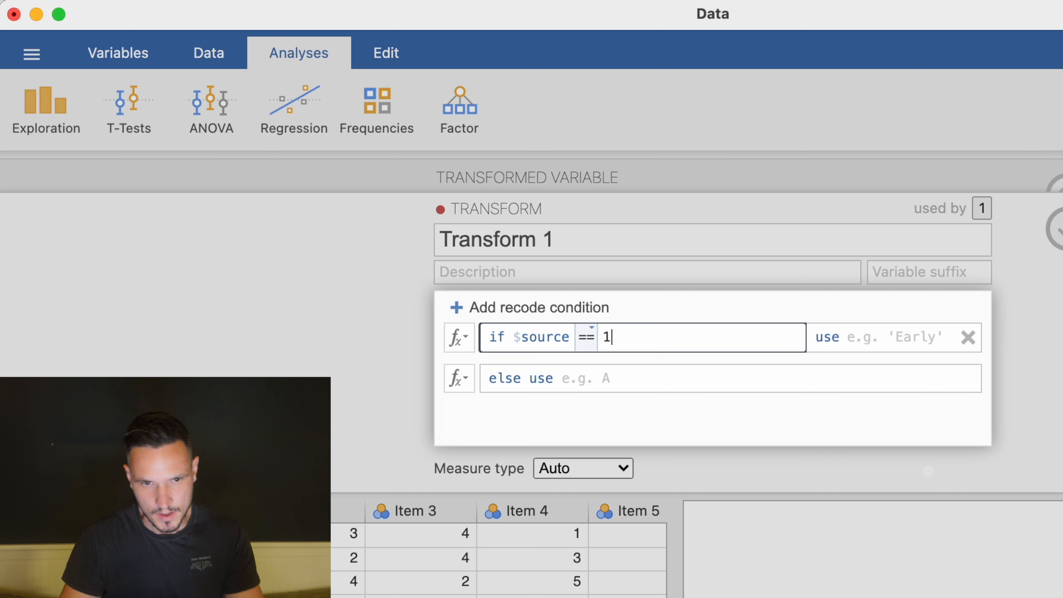
{"action": "left_click", "coordinate": [933, 337]}
{"action": "type", "text": "5"}
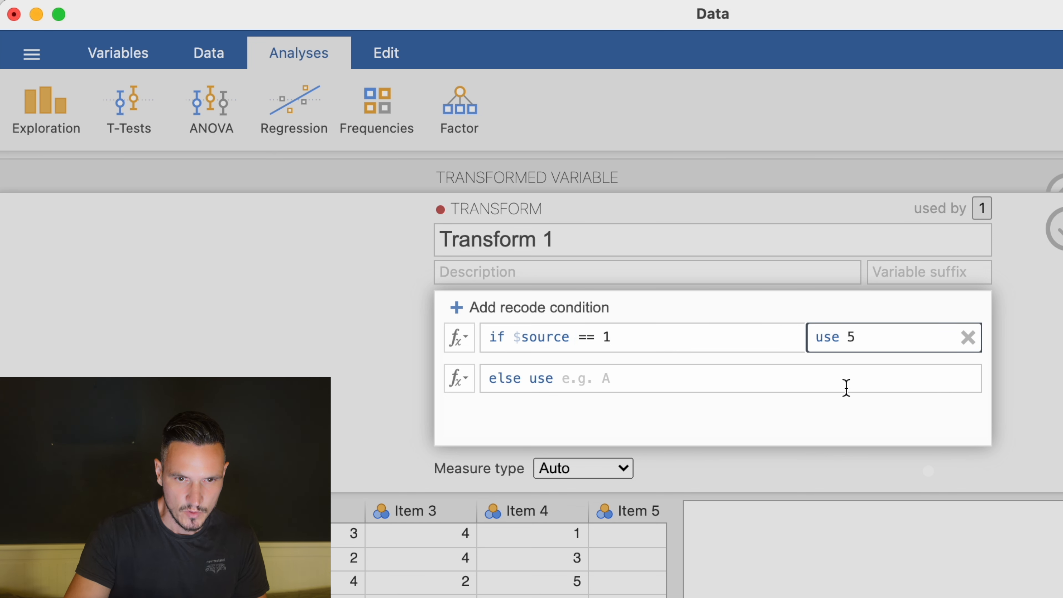
Add a recode condition: if $source == 2 use 4.
{"action": "left_click", "coordinate": [463, 319]}
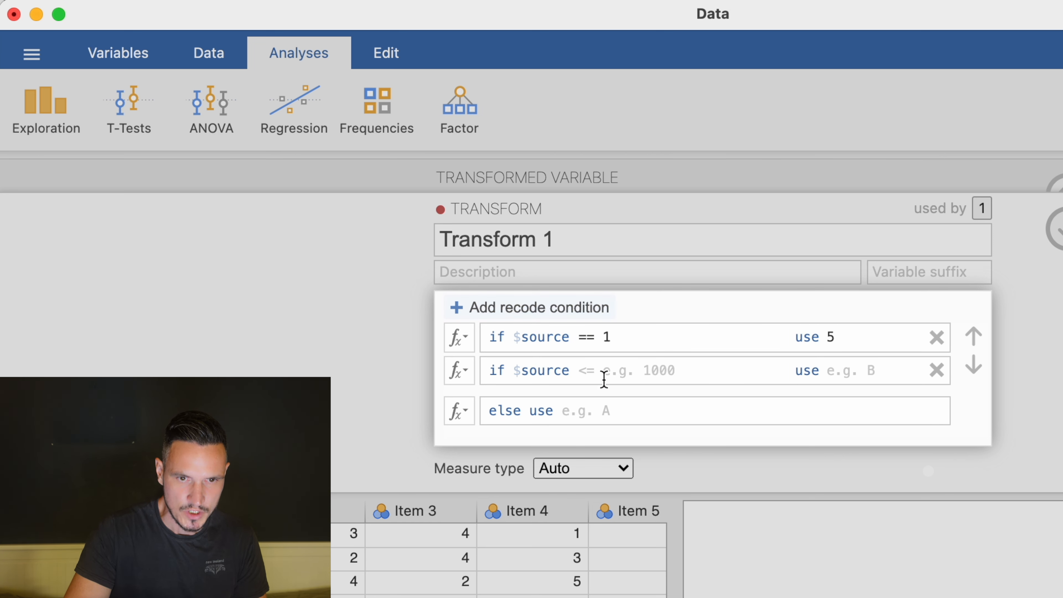
{"action": "left_click", "coordinate": [589, 364]}
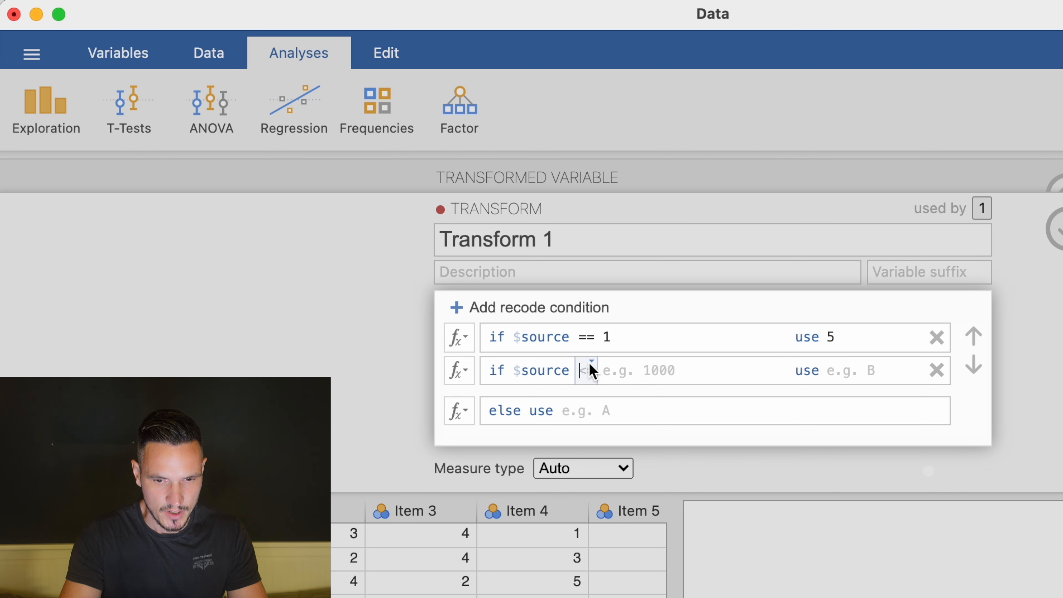
{"action": "type", "text": "=="}
{"action": "left_click", "coordinate": [674, 364]}
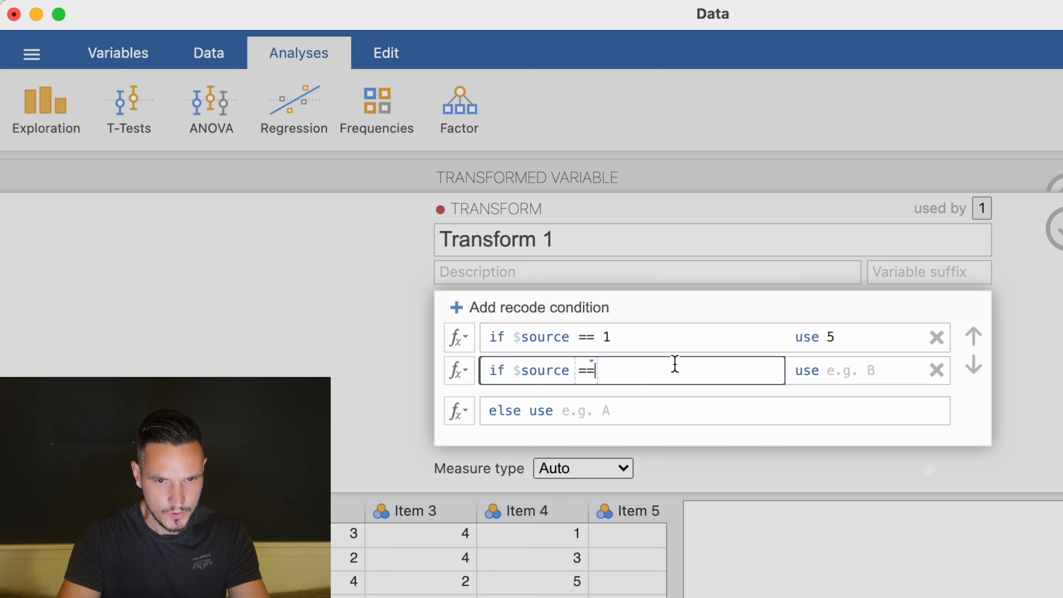
{"action": "left_click", "coordinate": [878, 380]}
{"action": "type", "text": "4"}
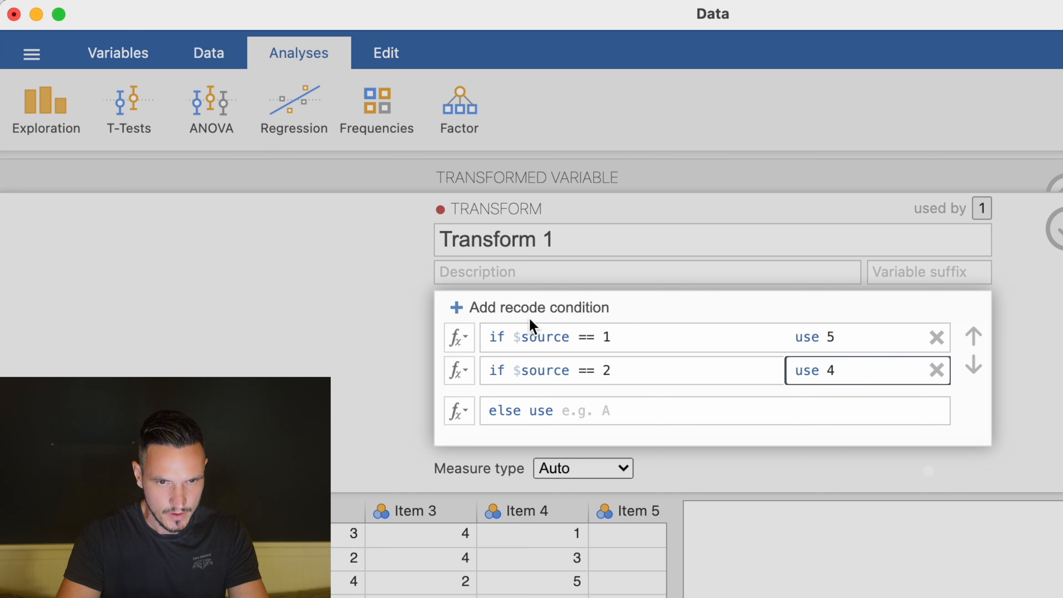
Add a recode condition: if $source == 3 use 3.
{"action": "left_click", "coordinate": [465, 307]}
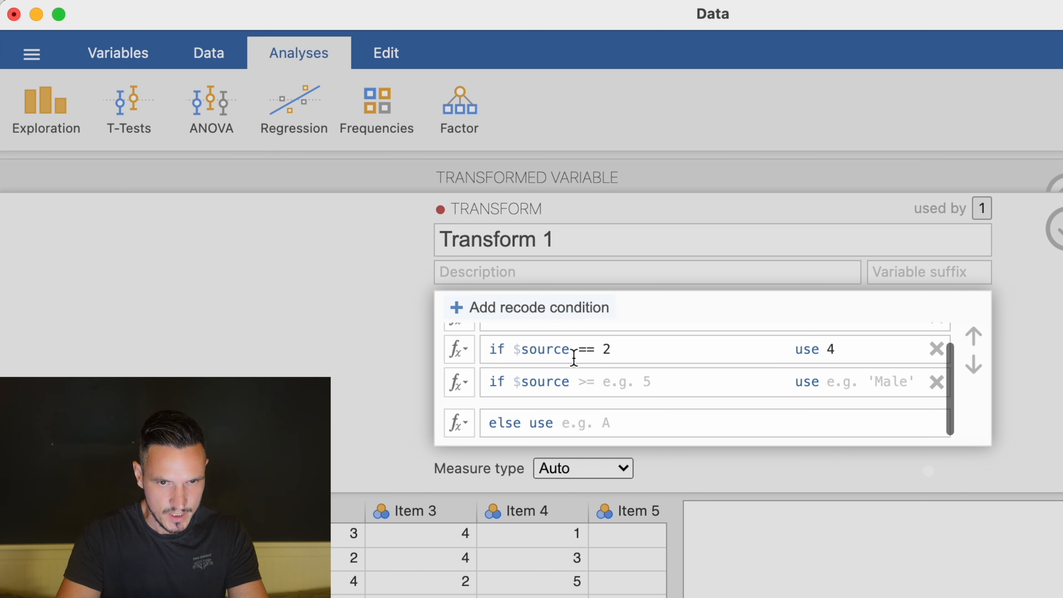
{"action": "left_click", "coordinate": [605, 383]}
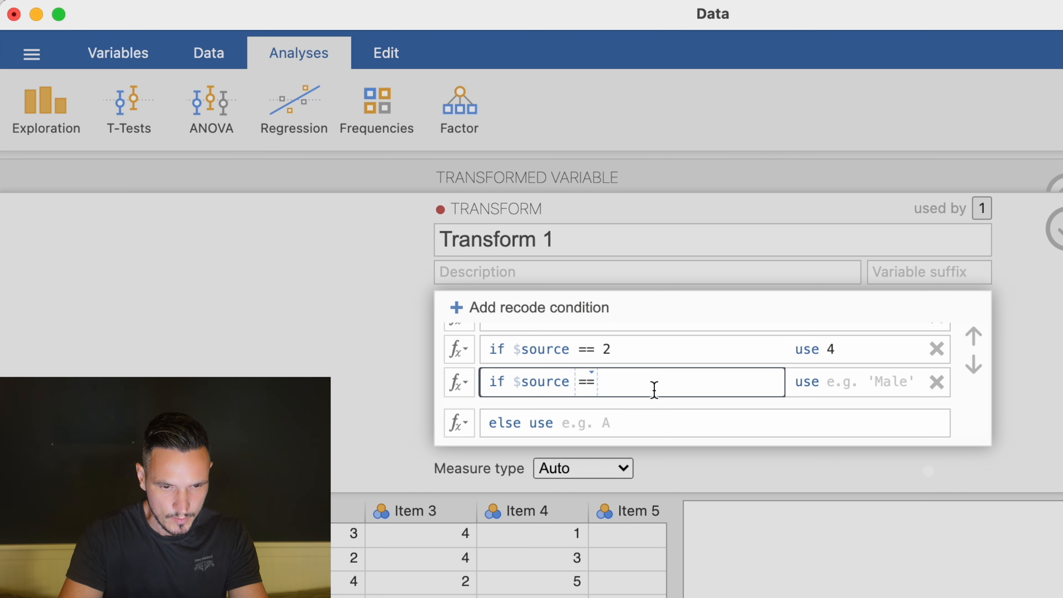
{"action": "type", "text": "3"}
{"action": "left_click", "coordinate": [858, 389]}
{"action": "type", "text": "3"}
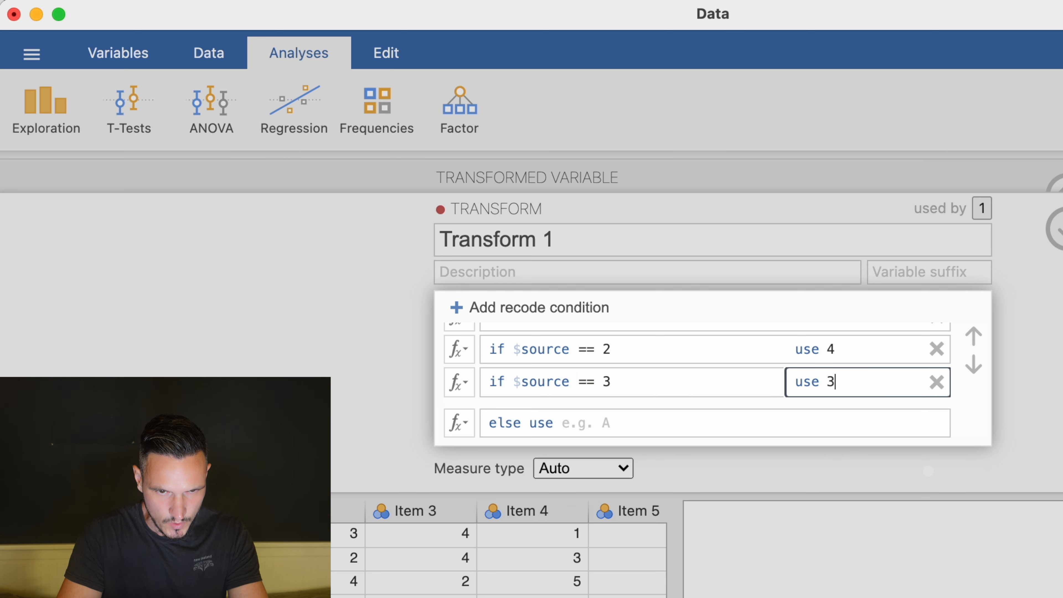
Add a recode condition: if $source == 4 use 2.
{"action": "left_click", "coordinate": [471, 312]}
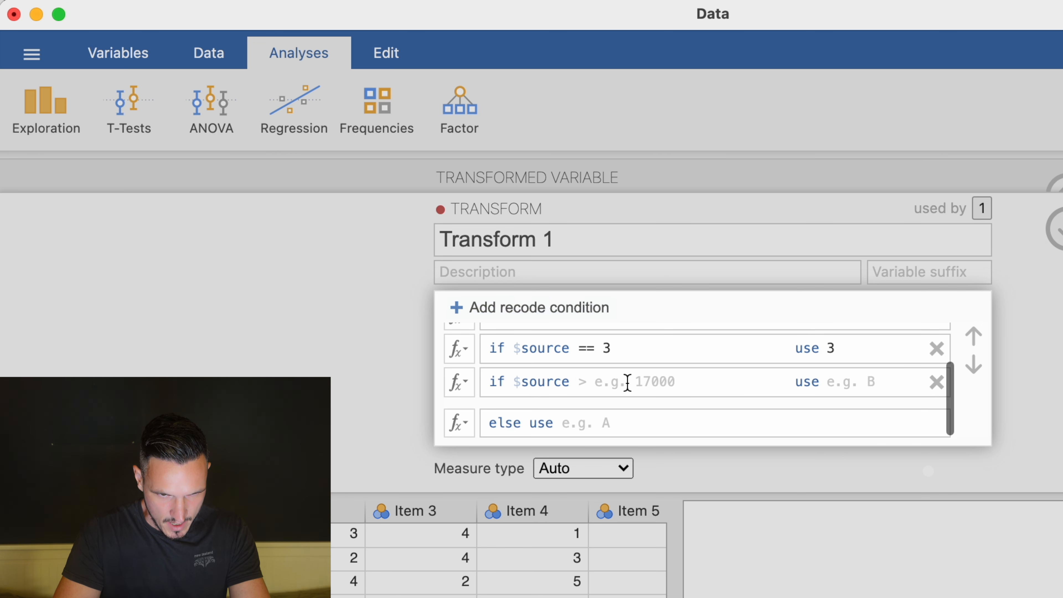
{"action": "left_click", "coordinate": [625, 391]}
{"action": "type", "text": "== "}
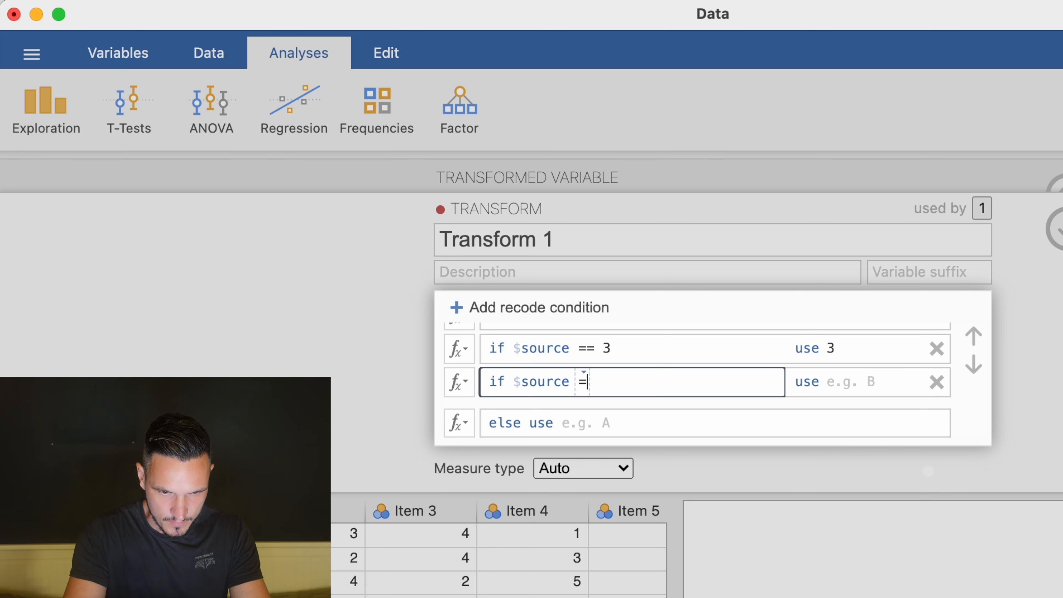
{"action": "type", "text": "4"}
{"action": "left_click", "coordinate": [891, 387]}
{"action": "type", "text": "2"}
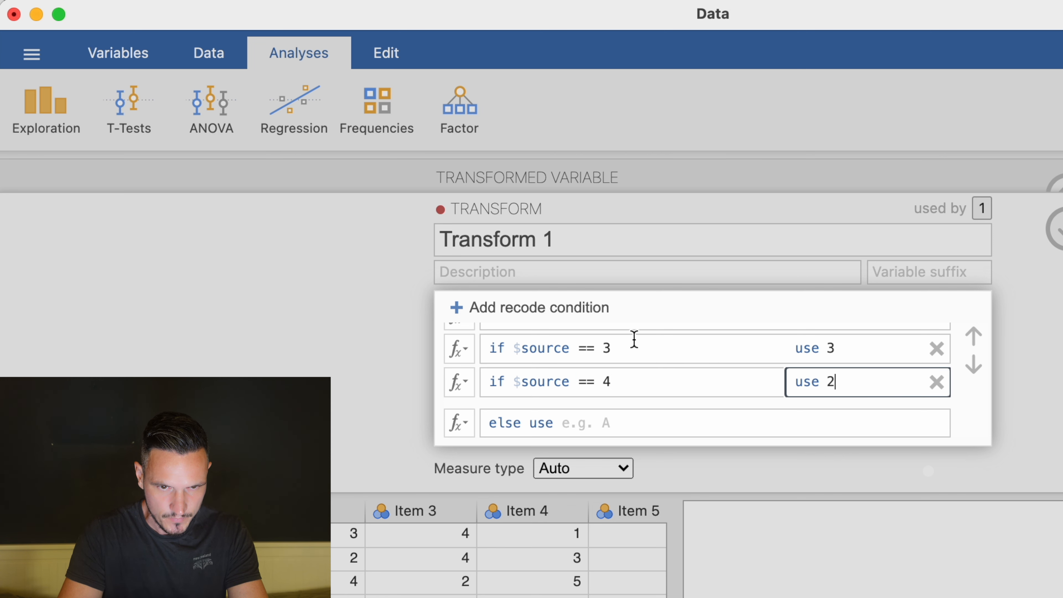
Add a recode condition: if $source == 5 use 1, and apply it.
{"action": "left_click", "coordinate": [543, 312]}
{"action": "left_click", "coordinate": [611, 387]}
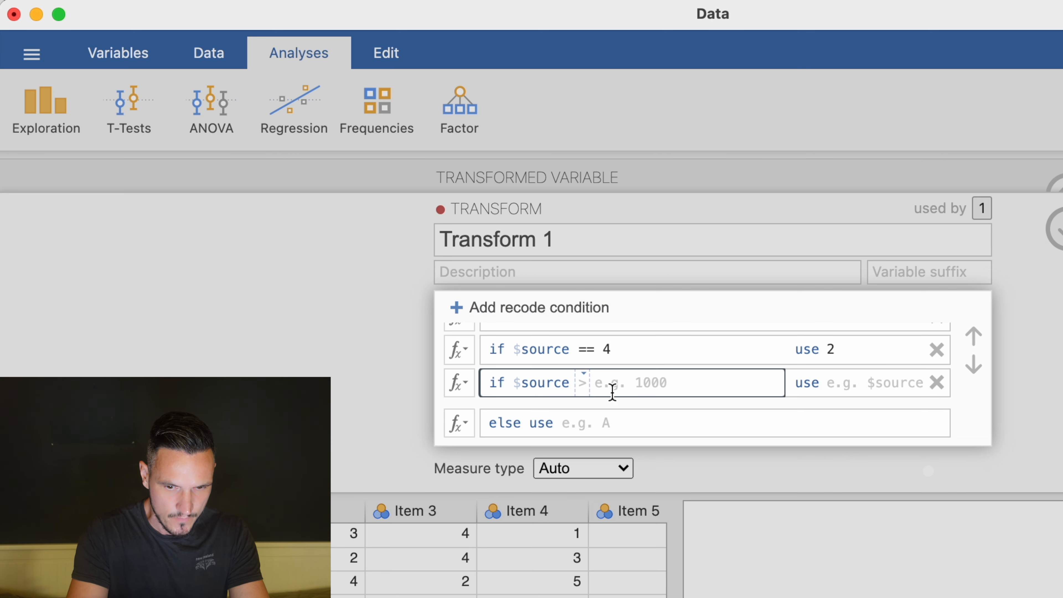
{"action": "type", "text": "== 5"}
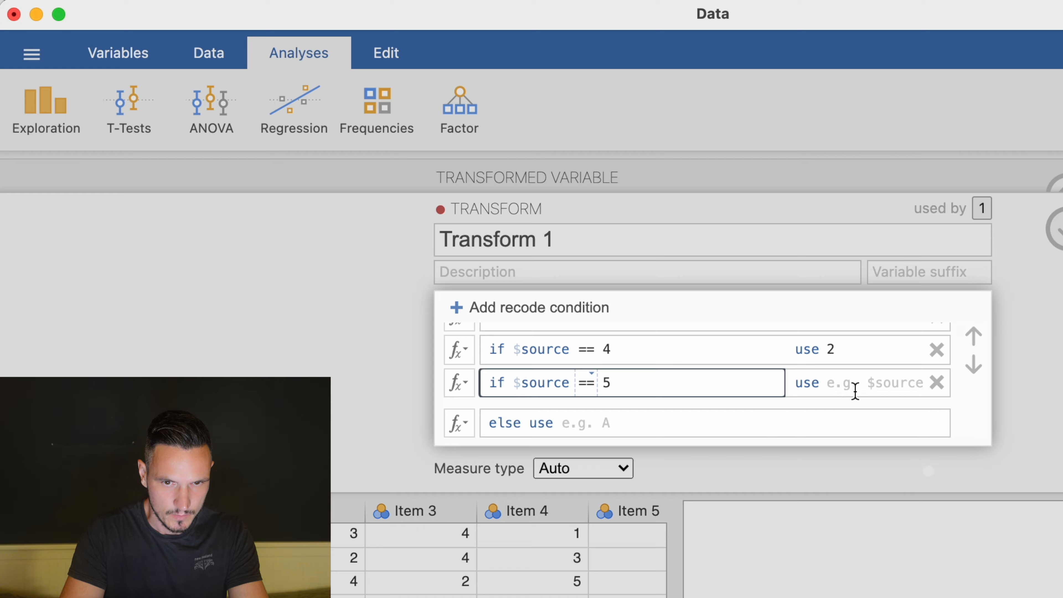
{"action": "left_click", "coordinate": [847, 388]}
{"action": "type", "text": "1"}
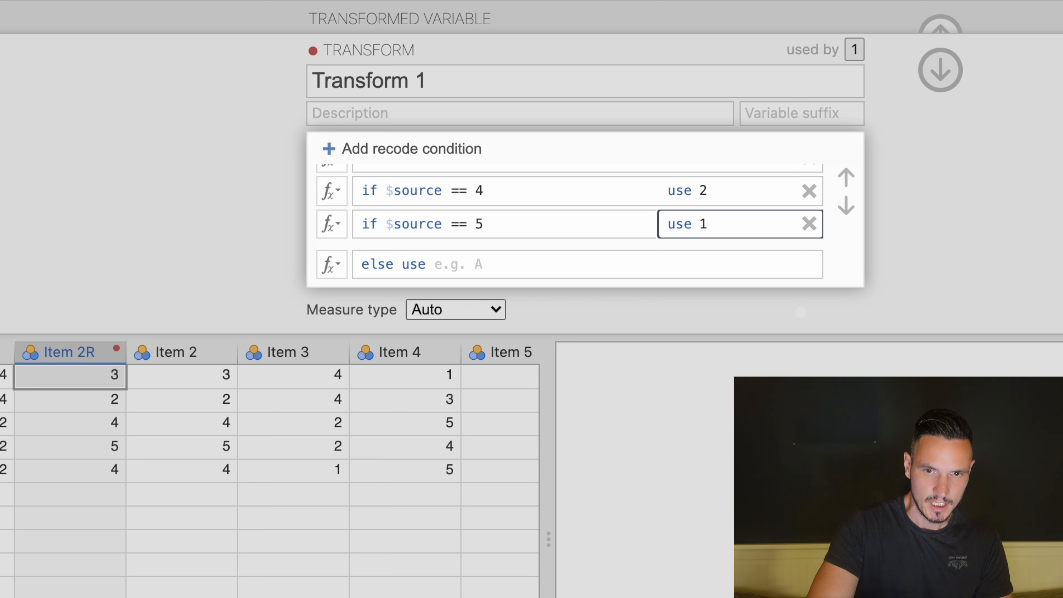
{"action": "key", "text": "Return"}
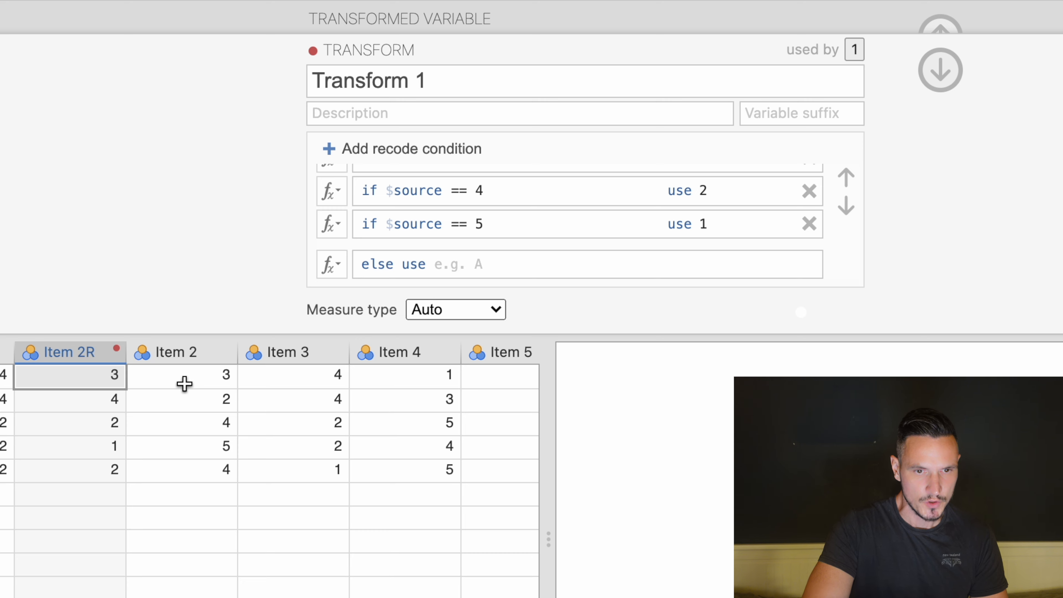
Insert a new transformed variable before the Item 4 column.
{"action": "left_click", "coordinate": [205, 401]}
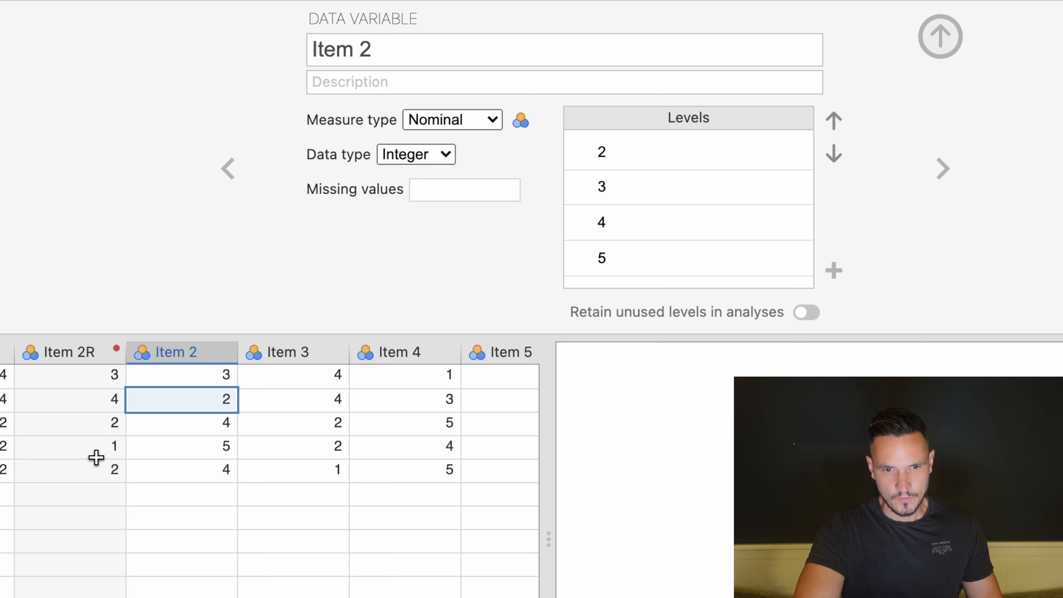
{"action": "left_click", "coordinate": [403, 352]}
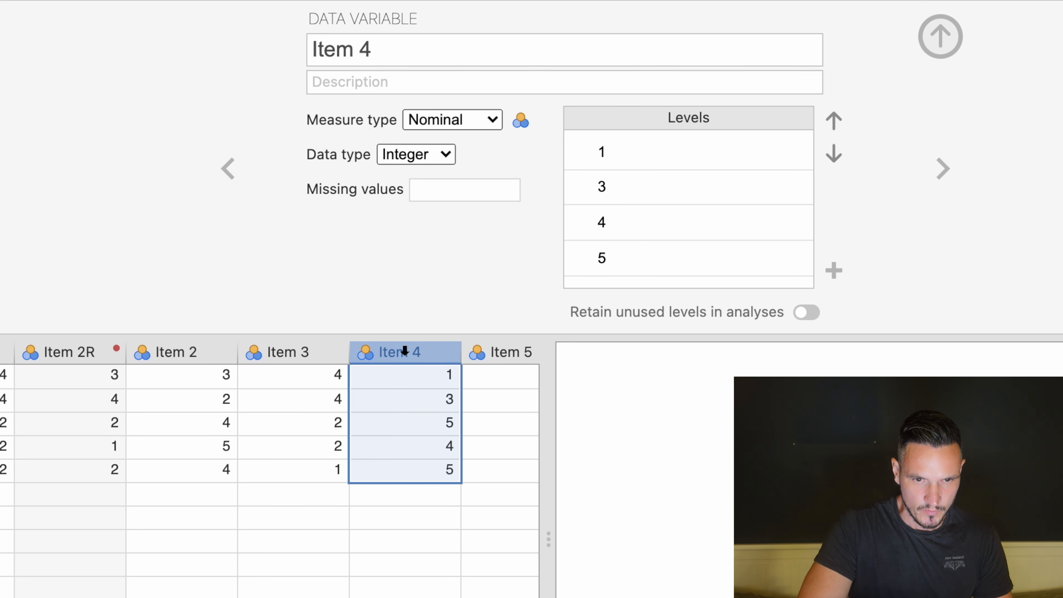
{"action": "right_click", "coordinate": [399, 345]}
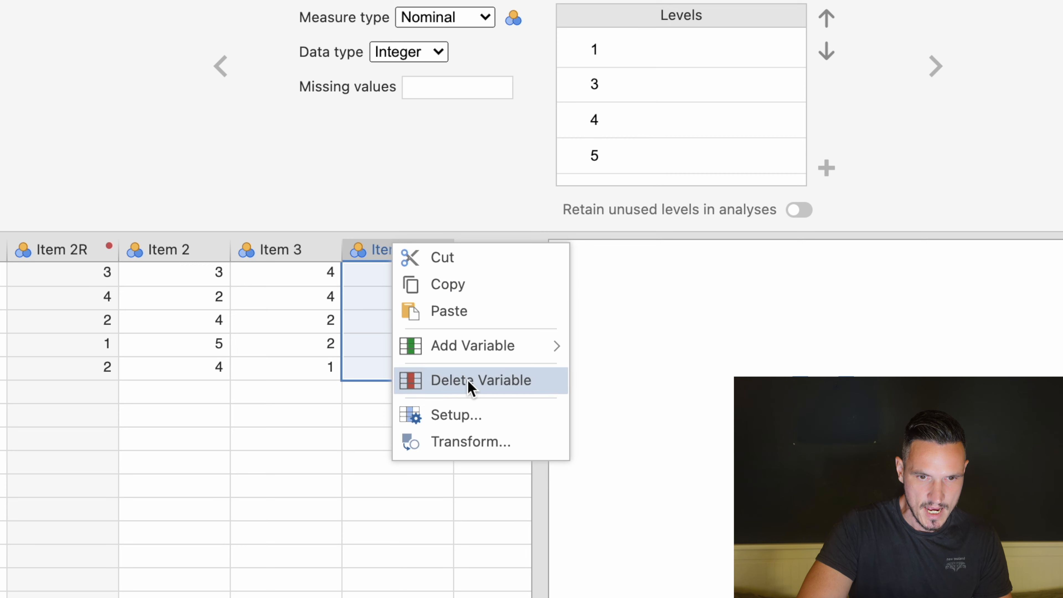
{"action": "mouse_move", "coordinate": [490, 358]}
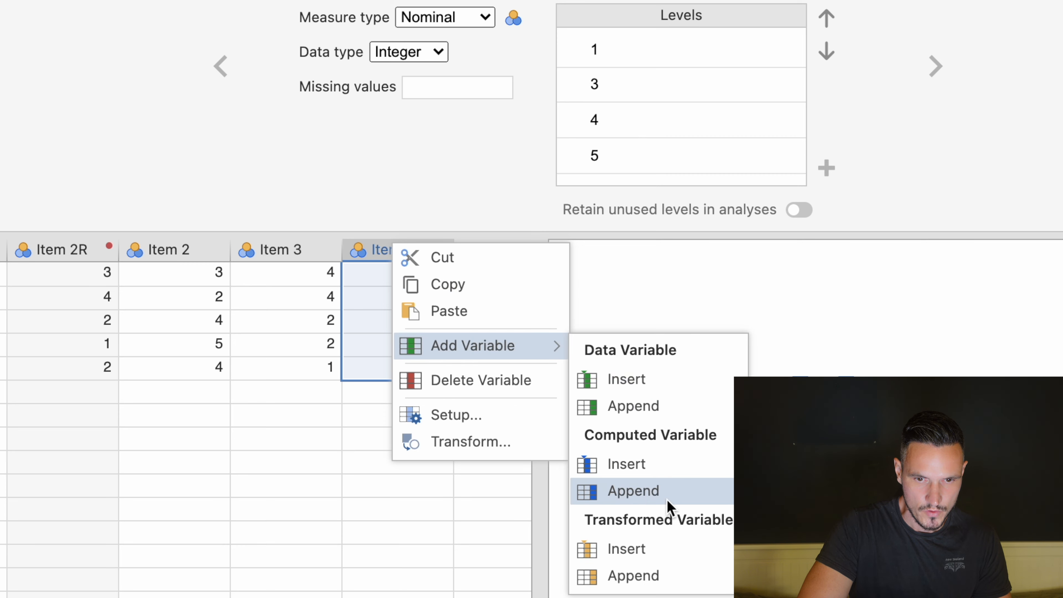
{"action": "left_click", "coordinate": [667, 551]}
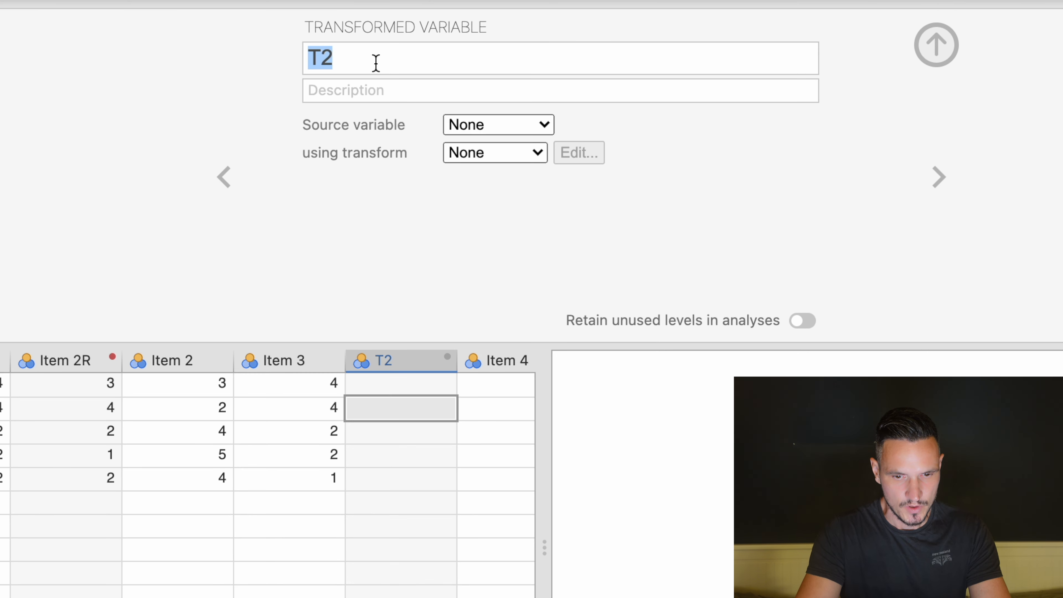
Name the new transformed variable Item 4R.
{"action": "type", "text": "Item "}
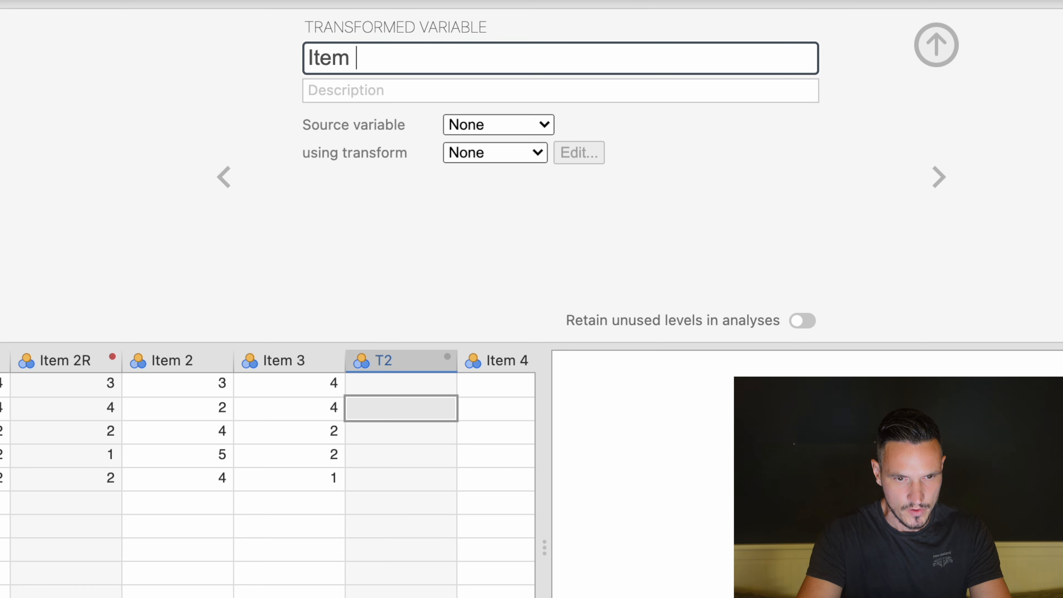
{"action": "type", "text": "4R"}
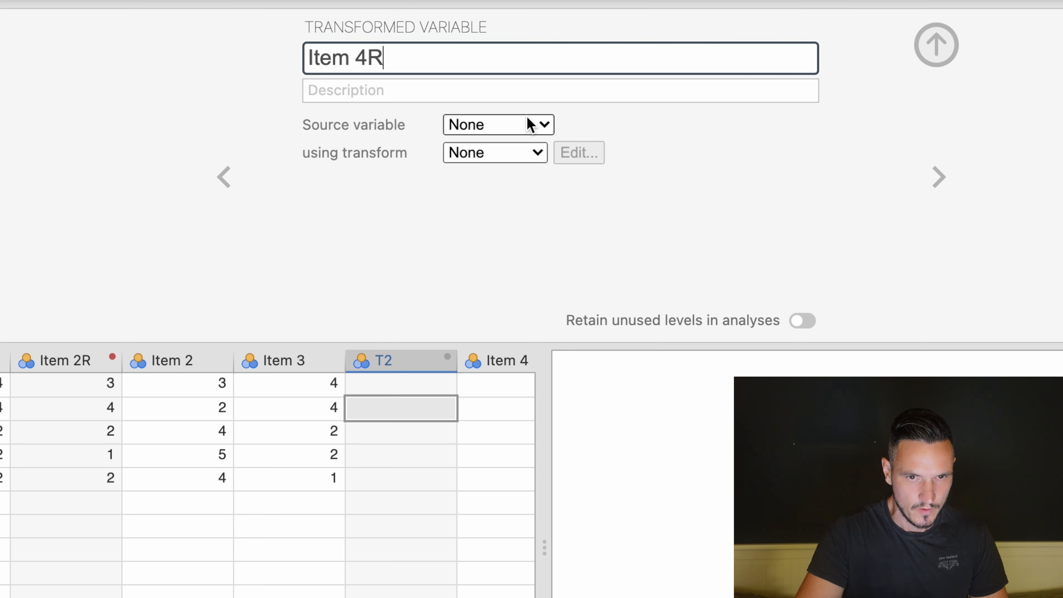
Set Item 4R's source variable to Item 4 and its transform to Transform 1.
{"action": "left_click", "coordinate": [531, 124]}
{"action": "left_click", "coordinate": [528, 293]}
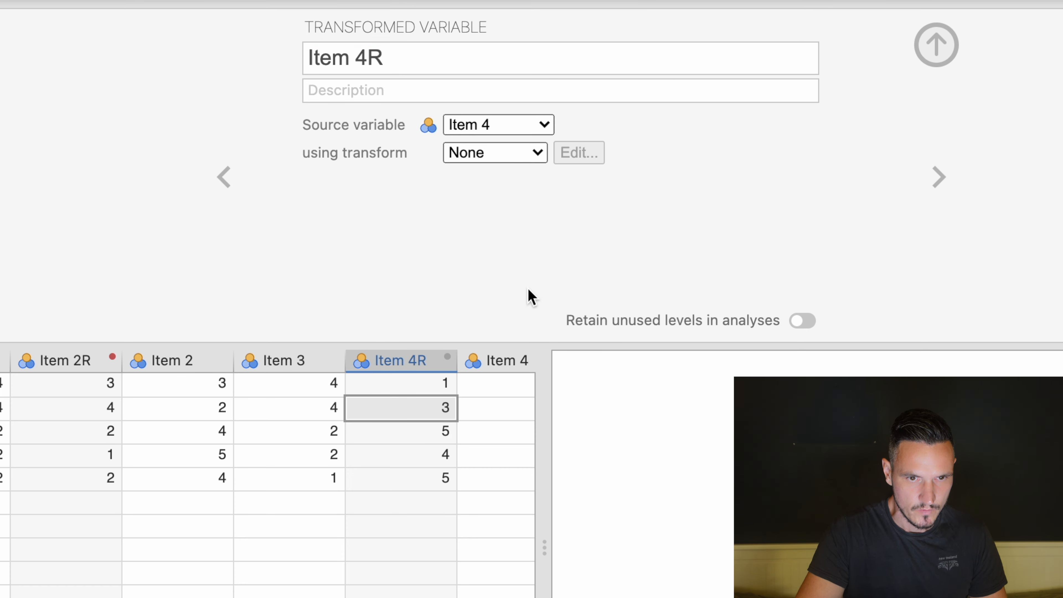
{"action": "left_click", "coordinate": [536, 152]}
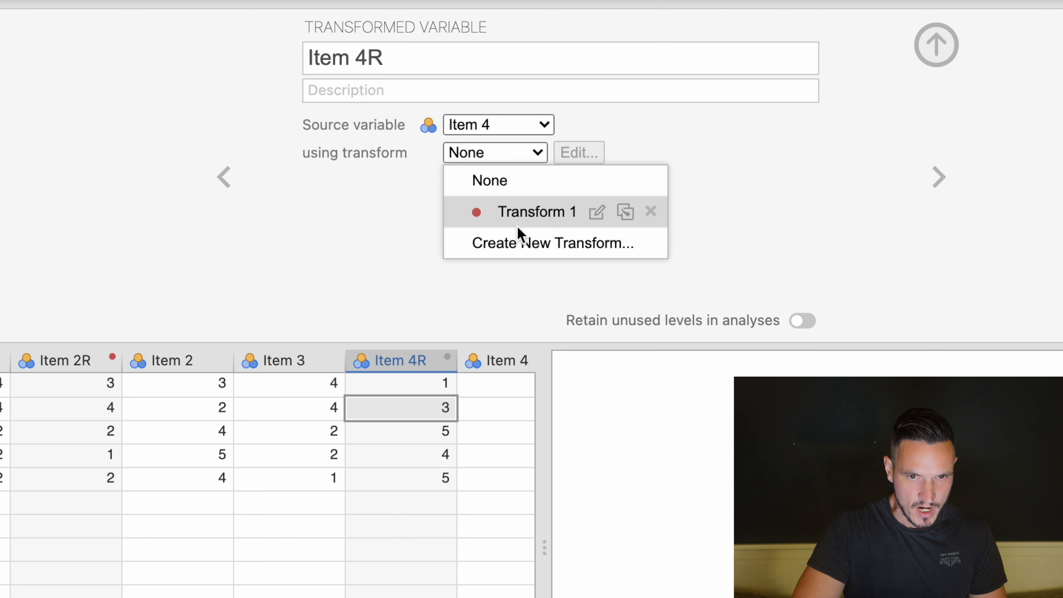
{"action": "left_click", "coordinate": [560, 215]}
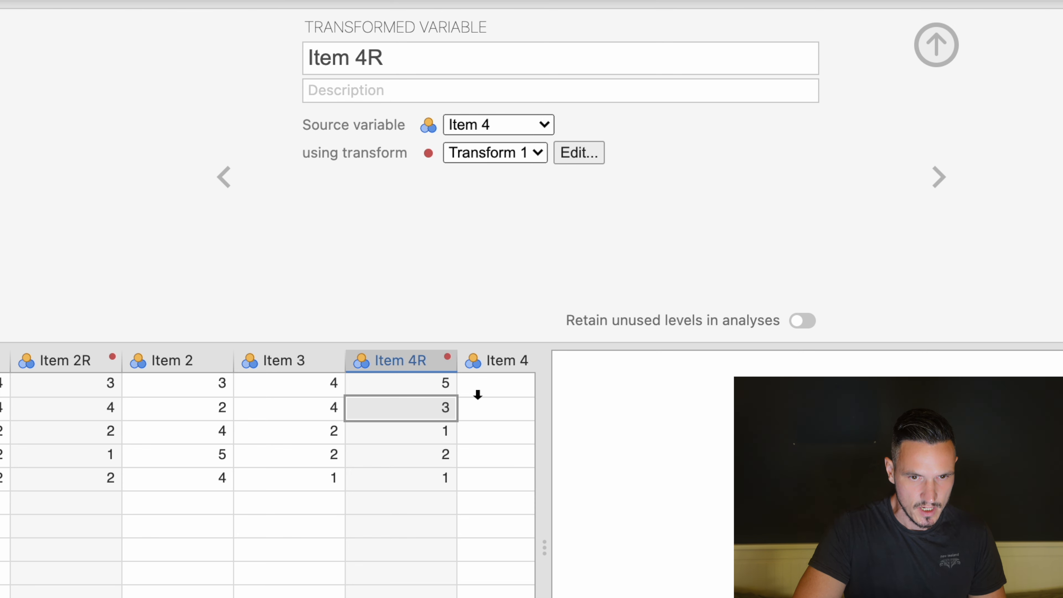
Compare the Item 4R values against the original Item 4 values row by row.
{"action": "scroll", "coordinate": [441, 429], "scroll_direction": "right", "scroll_amount": 5}
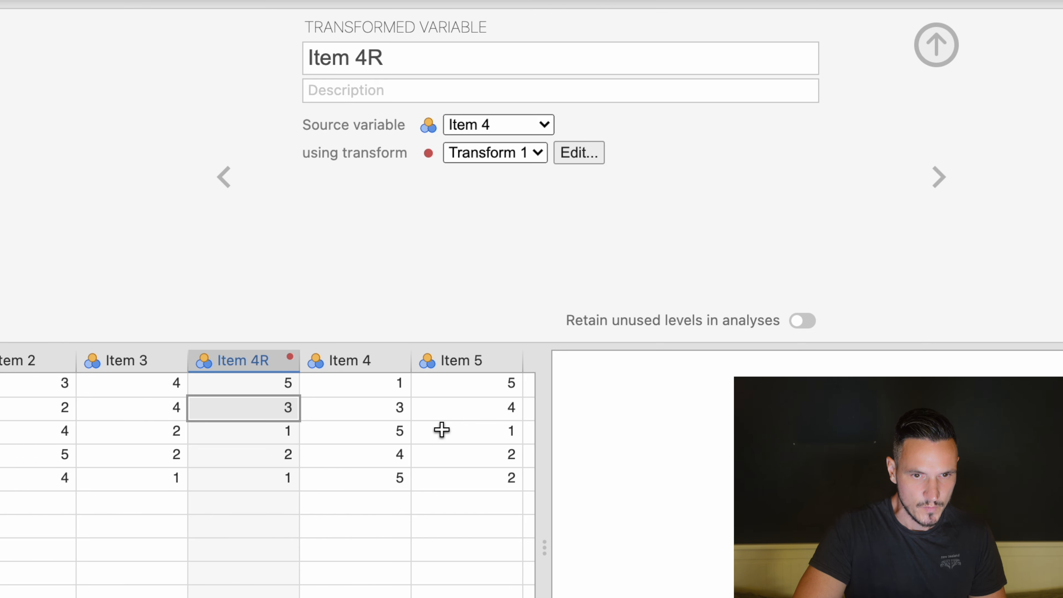
{"action": "left_click", "coordinate": [399, 387]}
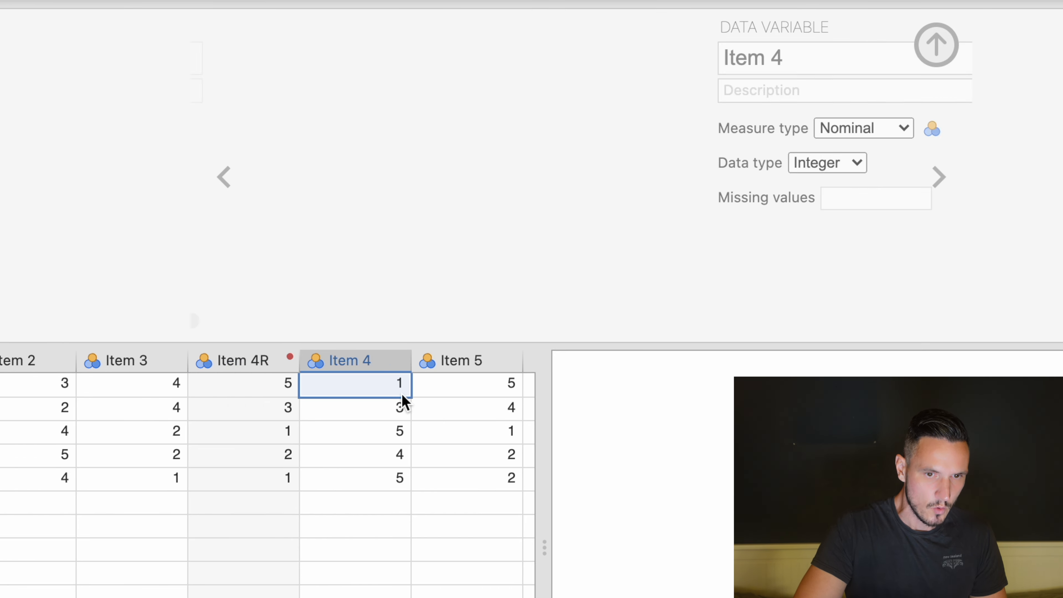
{"action": "key", "text": "Left"}
{"action": "key", "text": "Down"}
{"action": "key", "text": "Down"}
{"action": "key", "text": "Down"}
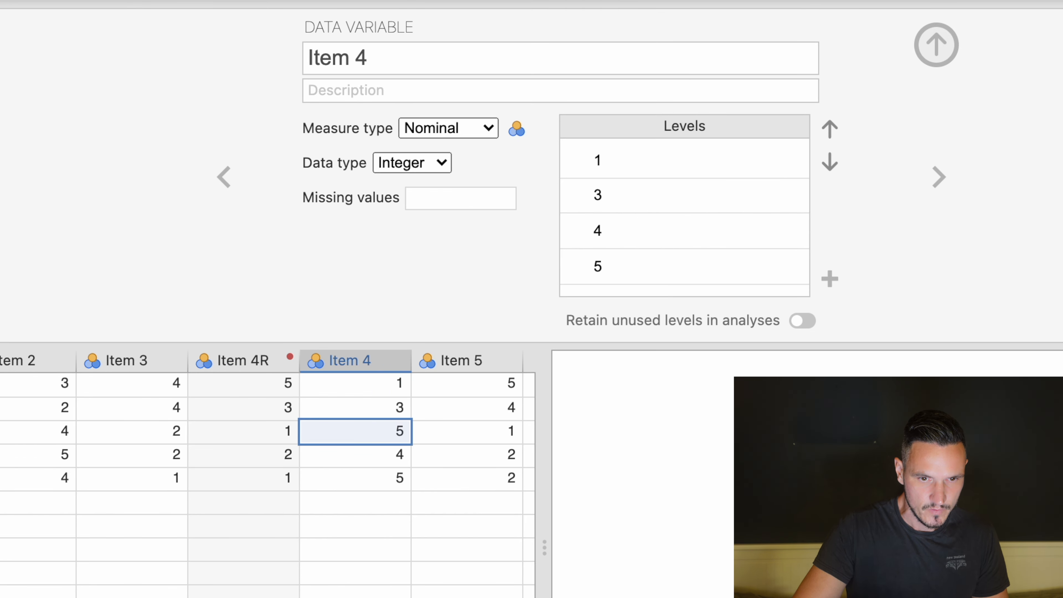
{"action": "key", "text": "Left"}
{"action": "scroll", "coordinate": [284, 393], "scroll_direction": "left", "scroll_amount": 4}
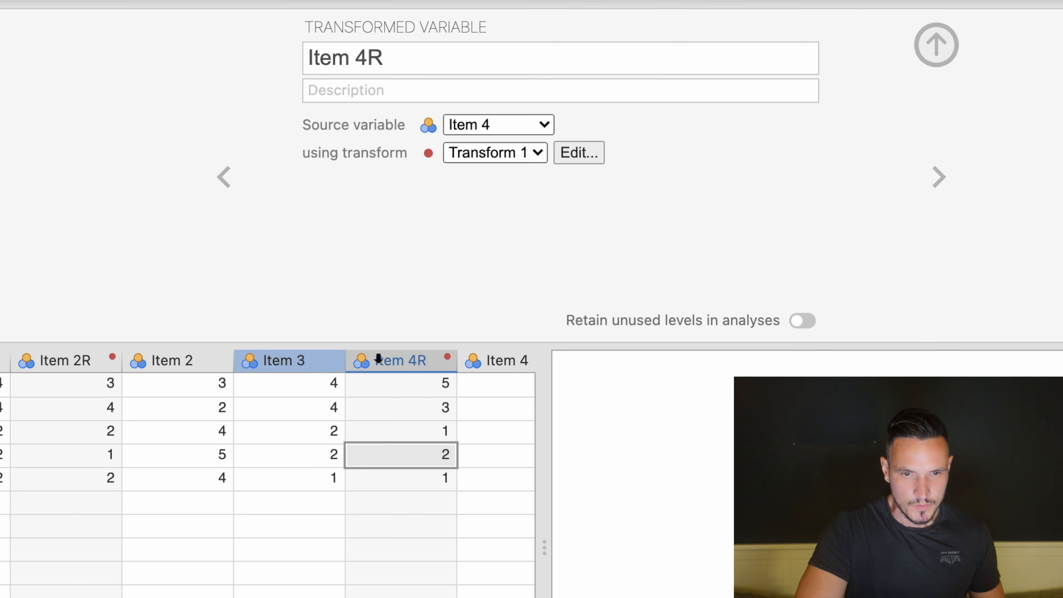
{"action": "scroll", "coordinate": [403, 427], "scroll_direction": "right", "scroll_amount": 4}
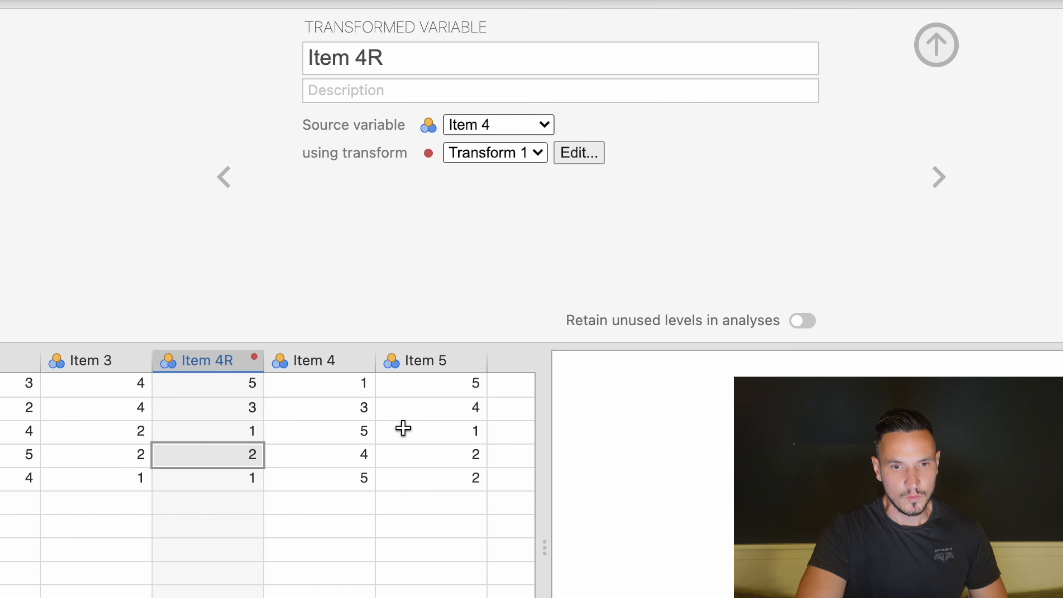
{"action": "scroll", "coordinate": [403, 428], "scroll_direction": "right", "scroll_amount": 3}
Switch to the Word notes and review the reverse coding and mean variable instructions.
{"action": "key", "text": "ctrl+Up"}
{"action": "left_click", "coordinate": [325, 510]}
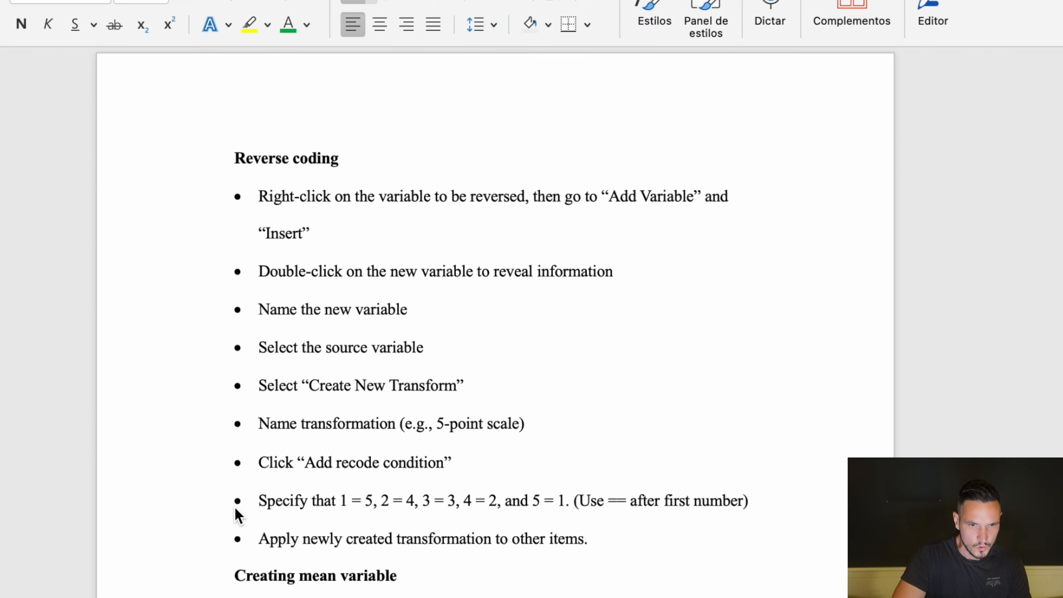
{"action": "scroll", "coordinate": [586, 295], "scroll_direction": "down", "scroll_amount": 1}
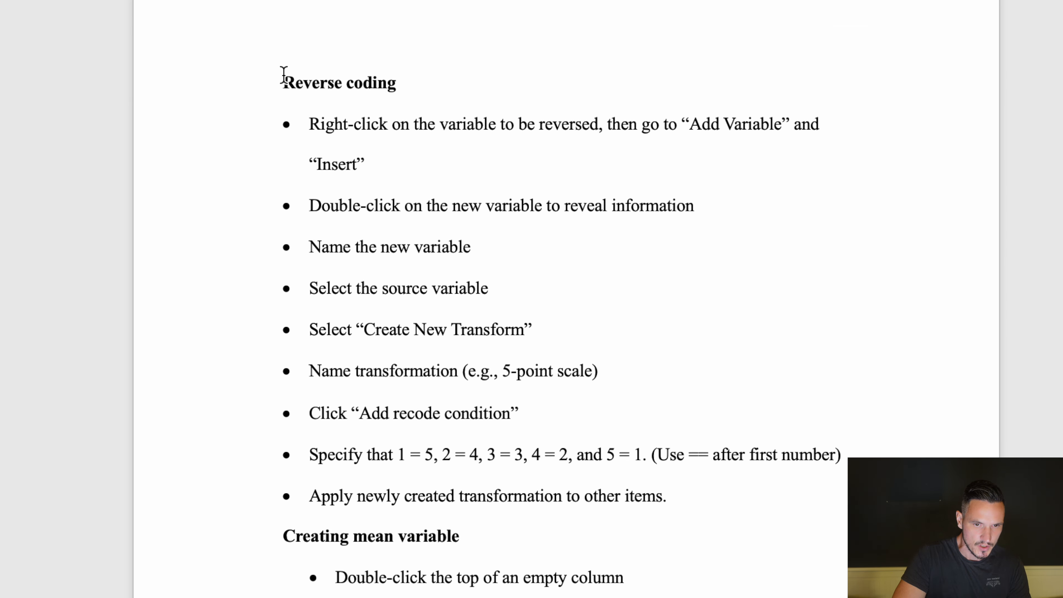
{"action": "left_click_drag", "start_coordinate": [284, 77], "coordinate": [771, 506]}
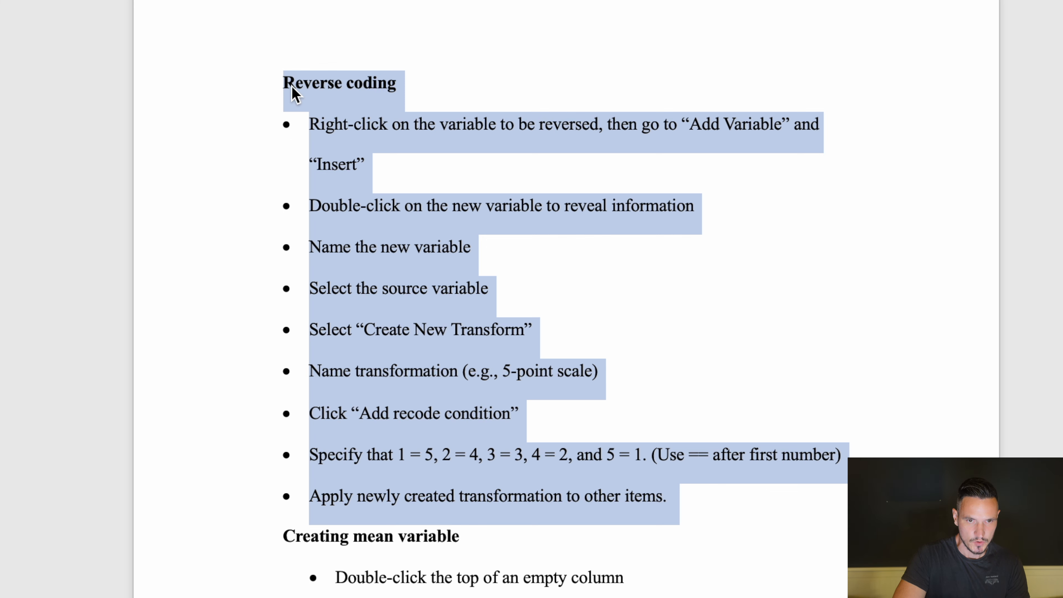
{"action": "scroll", "coordinate": [293, 92], "scroll_direction": "down", "scroll_amount": 6}
{"action": "left_click", "coordinate": [538, 213]}
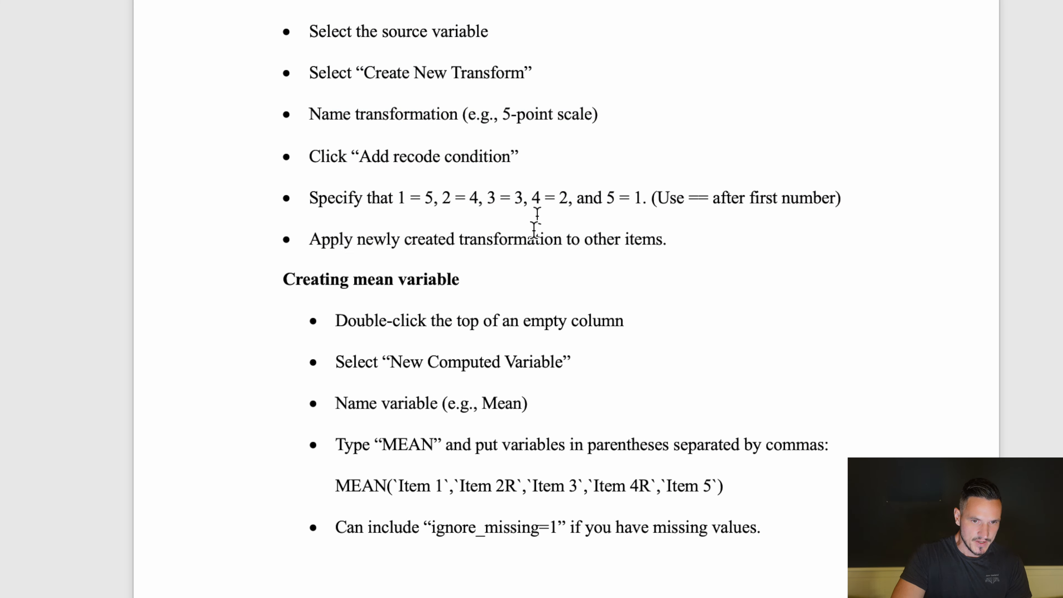
{"action": "left_click_drag", "start_coordinate": [335, 319], "coordinate": [784, 521]}
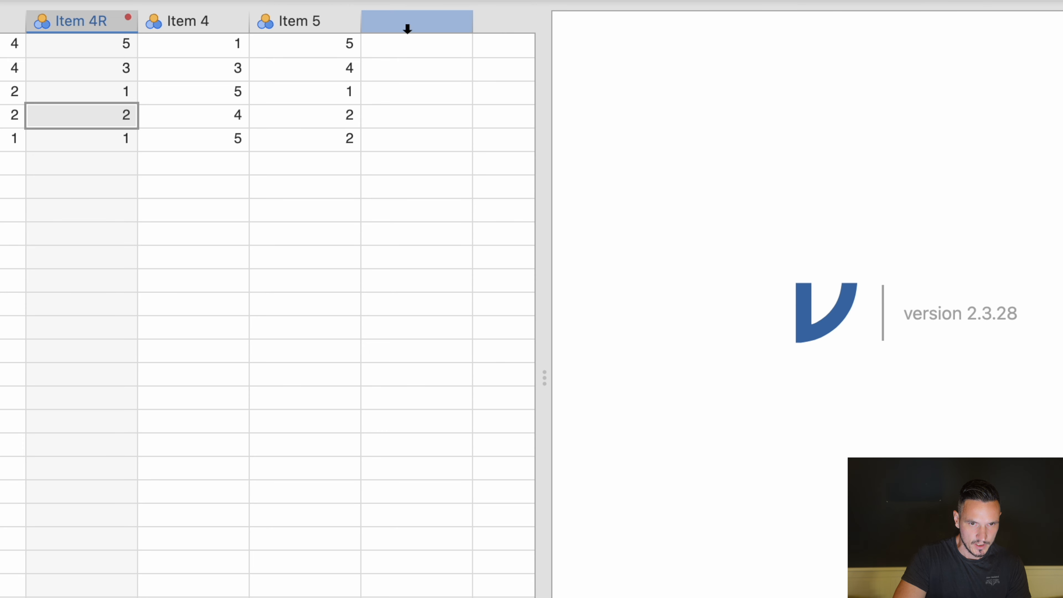
Back in jamovi, add a new computed variable named Mean in the empty column.
{"action": "double_click", "coordinate": [407, 29]}
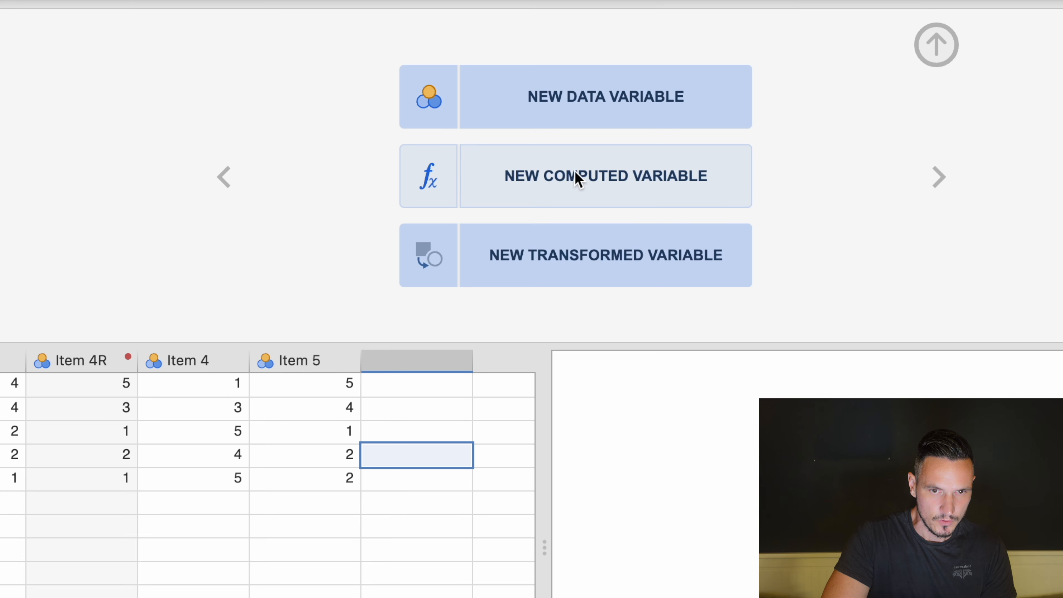
{"action": "left_click", "coordinate": [628, 180]}
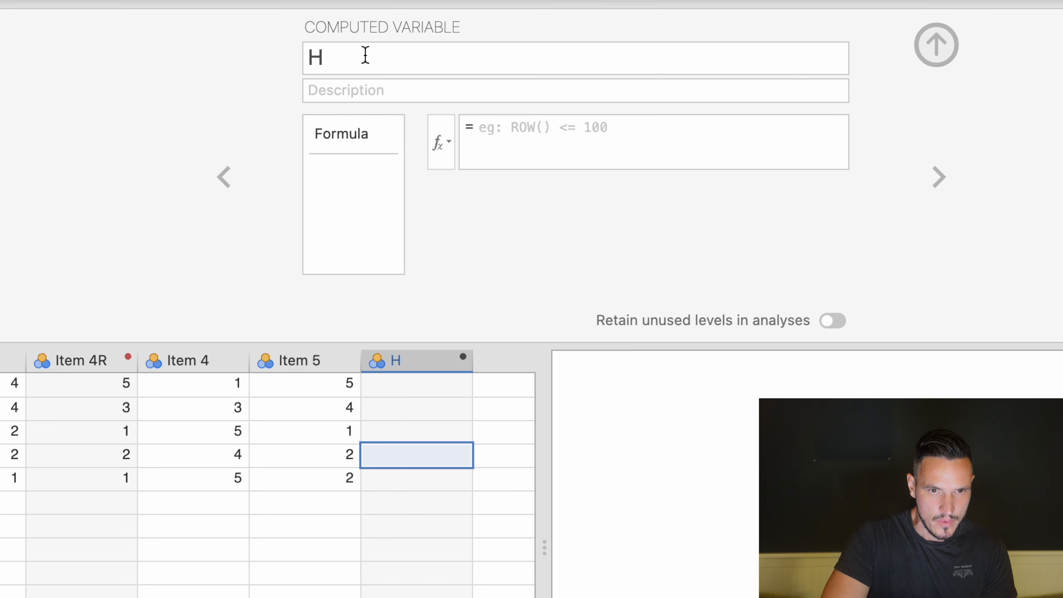
{"action": "left_click", "coordinate": [365, 55]}
{"action": "type", "text": "M"}
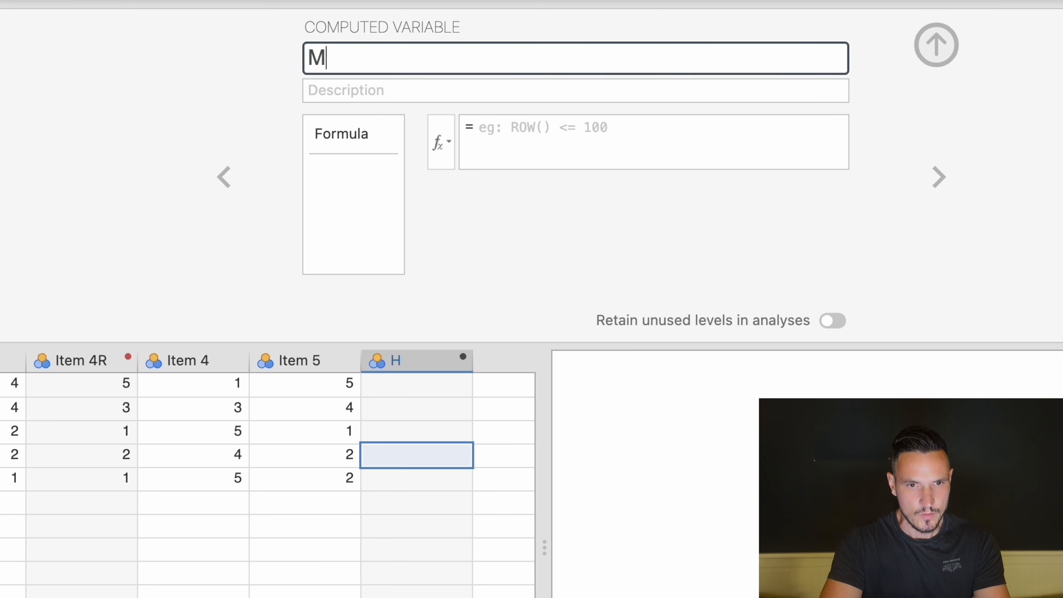
{"action": "type", "text": "ean"}
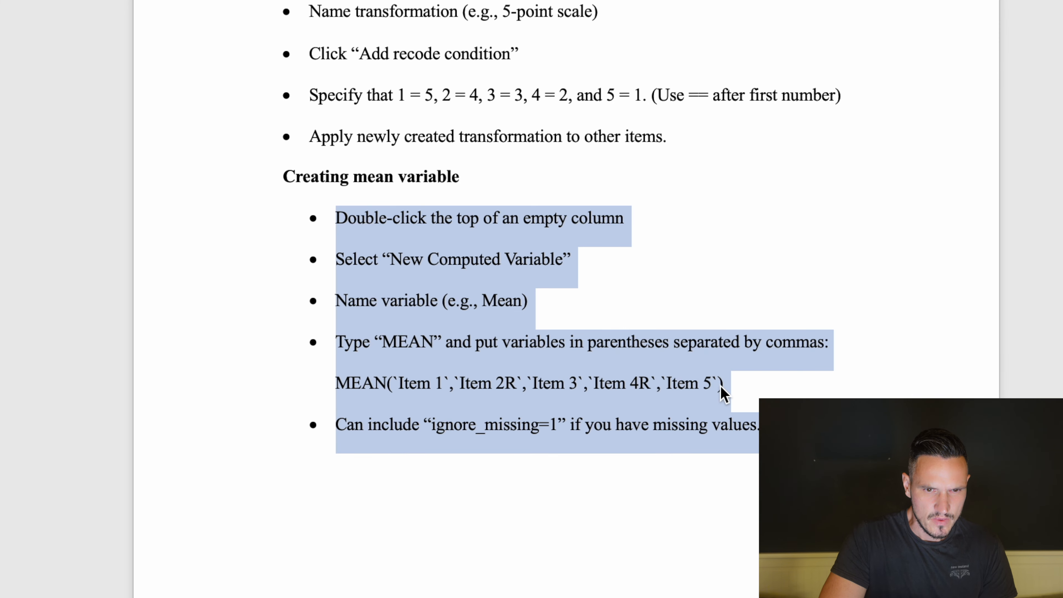
Back in jamovi, start the Mean formula with MEAN( and insert Item 1 from the variable list, followed by a comma.
{"action": "left_click", "coordinate": [718, 394]}
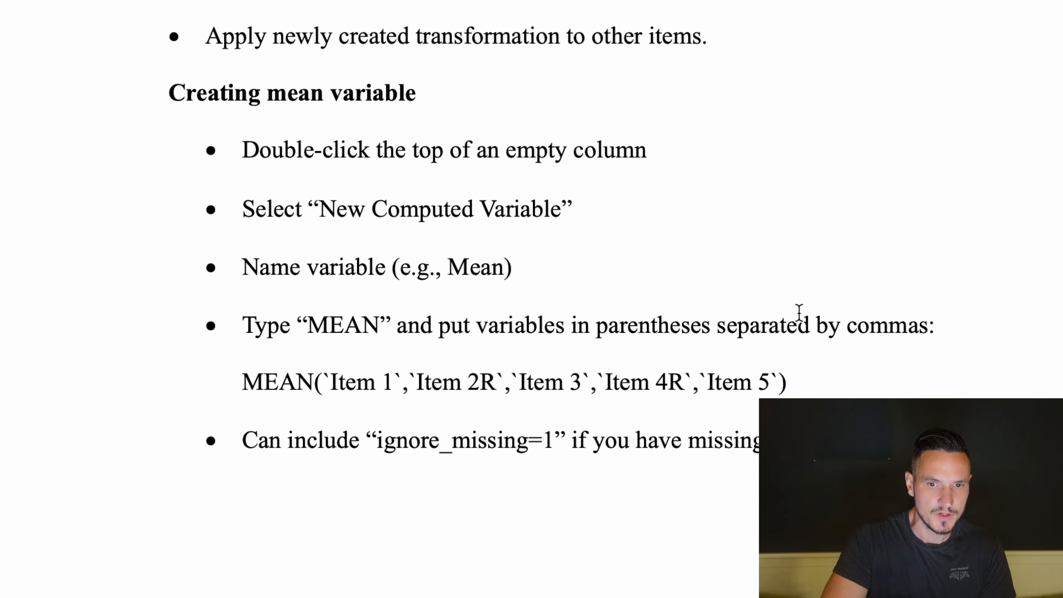
{"action": "key", "text": "ctrl+Up"}
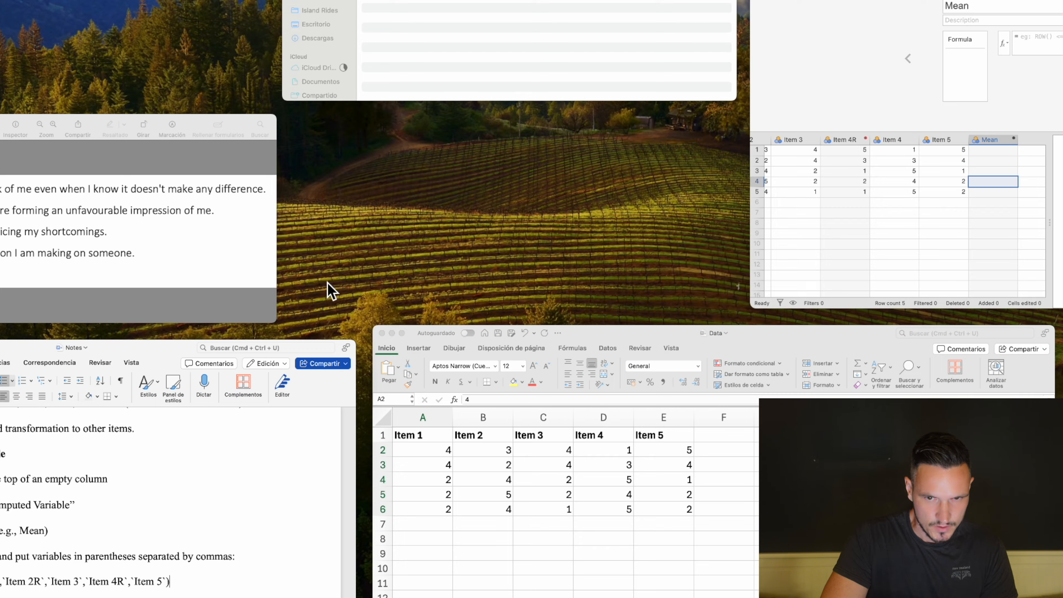
{"action": "left_click", "coordinate": [837, 150]}
{"action": "left_click", "coordinate": [676, 146]}
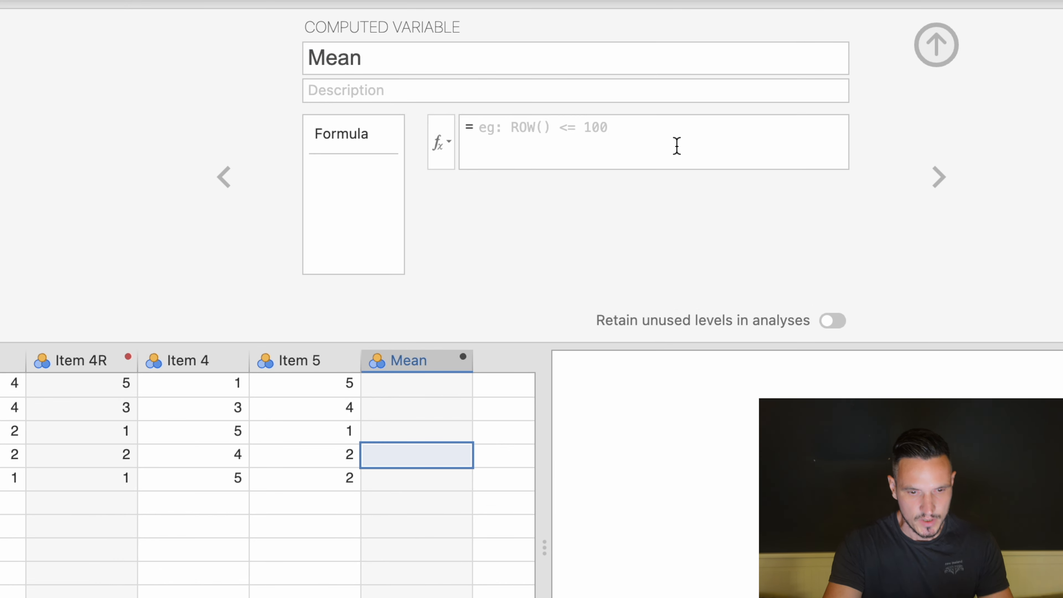
{"action": "type", "text": "MEAN("}
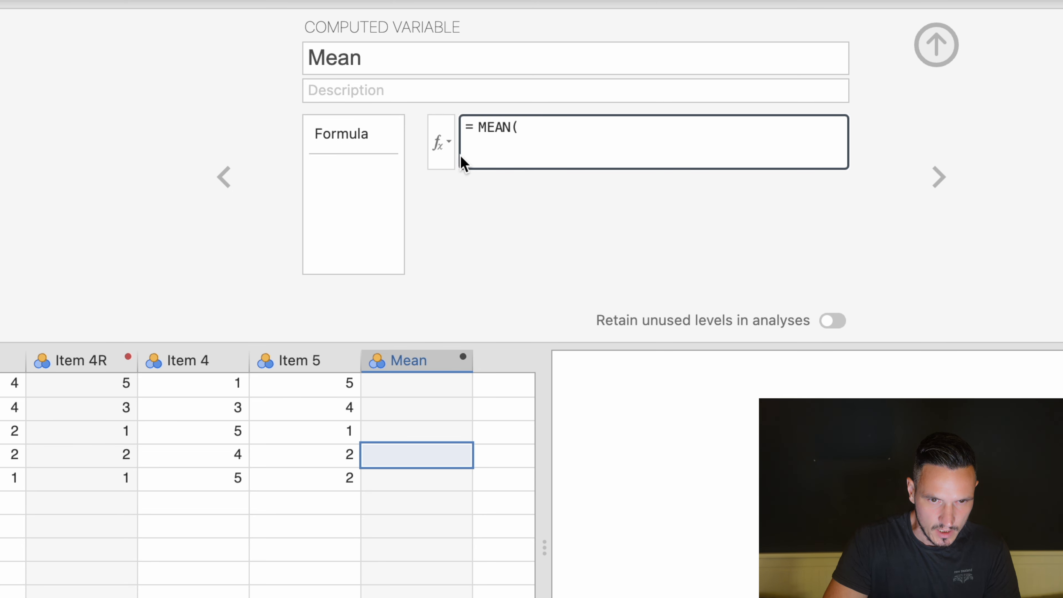
{"action": "left_click", "coordinate": [443, 146]}
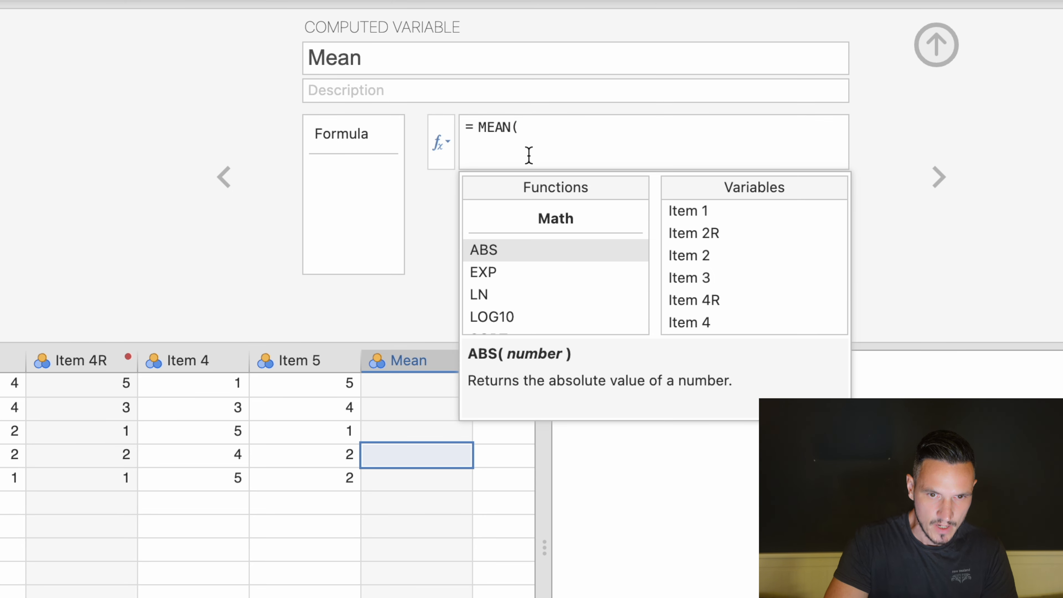
{"action": "left_click", "coordinate": [701, 208]}
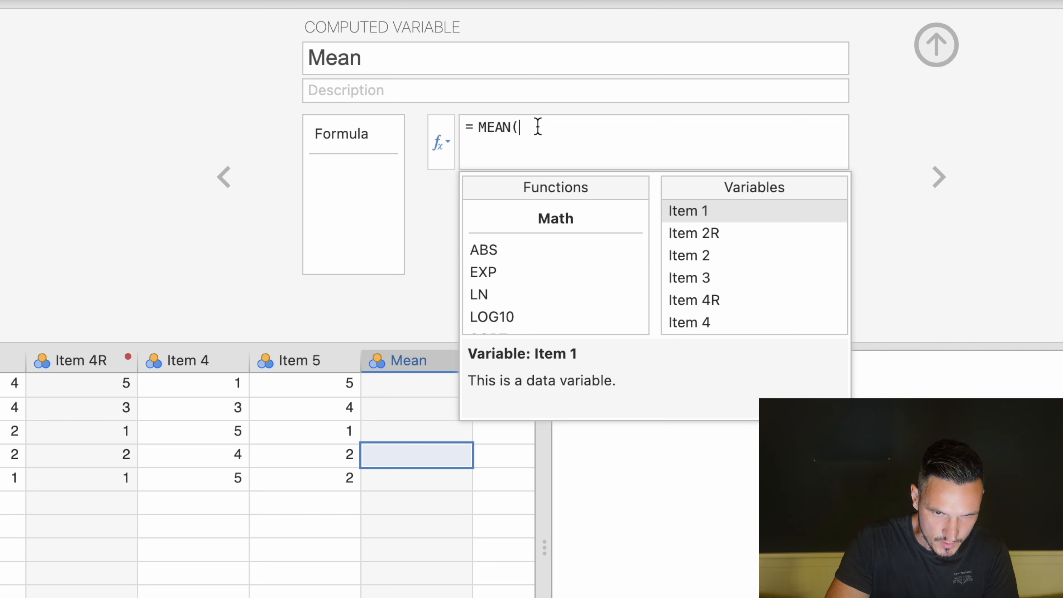
{"action": "double_click", "coordinate": [713, 207]}
{"action": "type", "text": ","}
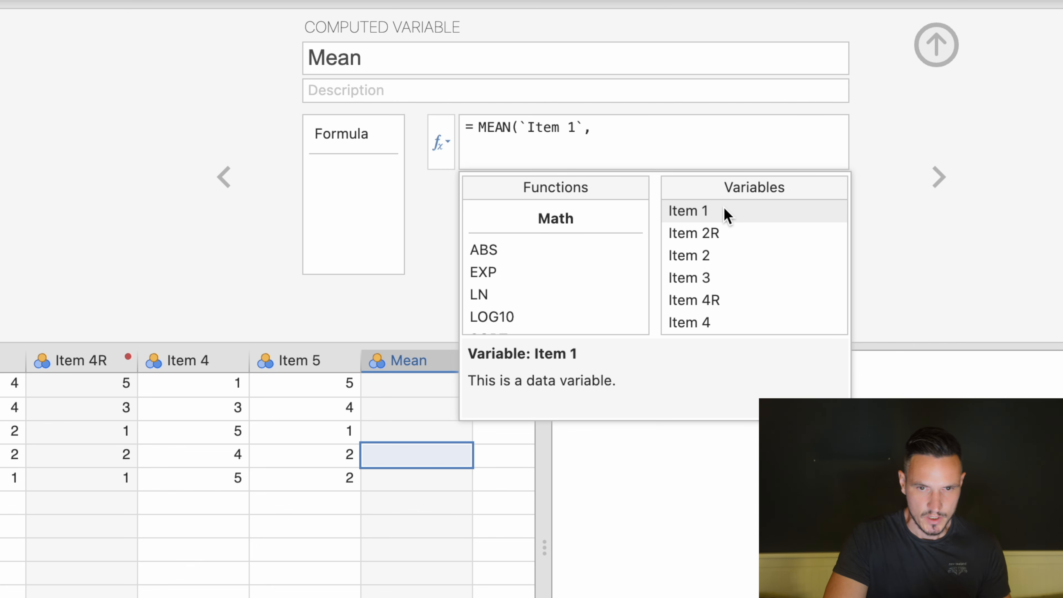
Add Item 2R, Item 3, Item 4R and Item 5 separated by commas, close the parenthesis and apply the formula.
{"action": "double_click", "coordinate": [730, 231]}
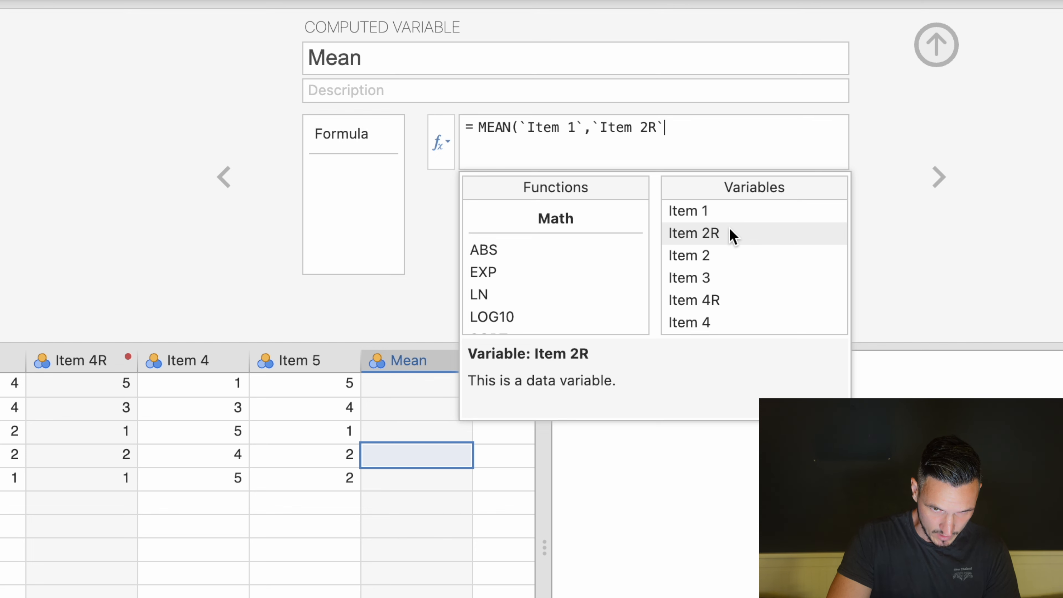
{"action": "type", "text": ","}
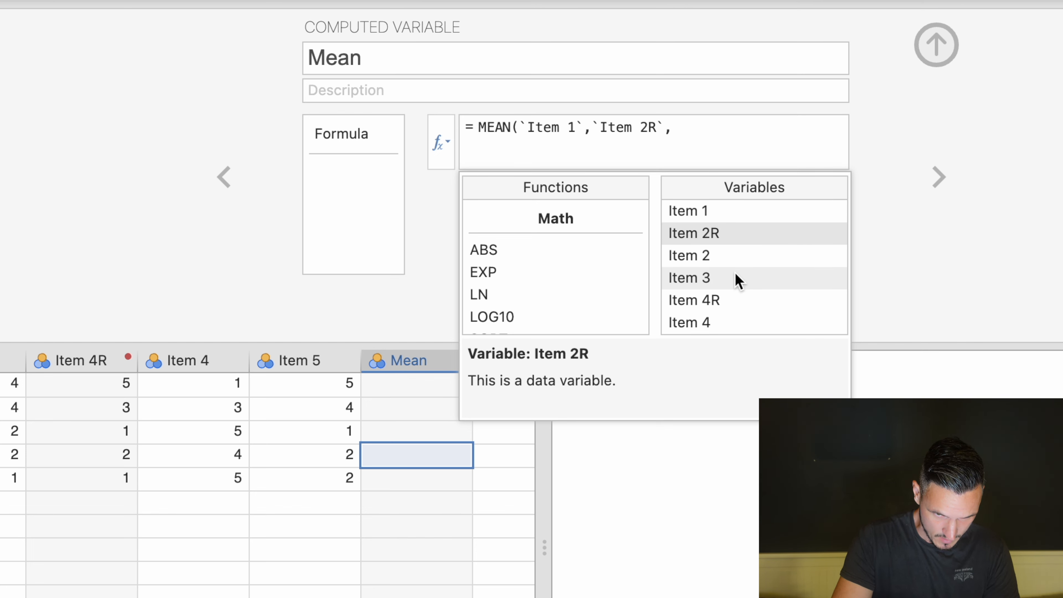
{"action": "double_click", "coordinate": [736, 279]}
{"action": "type", "text": ","}
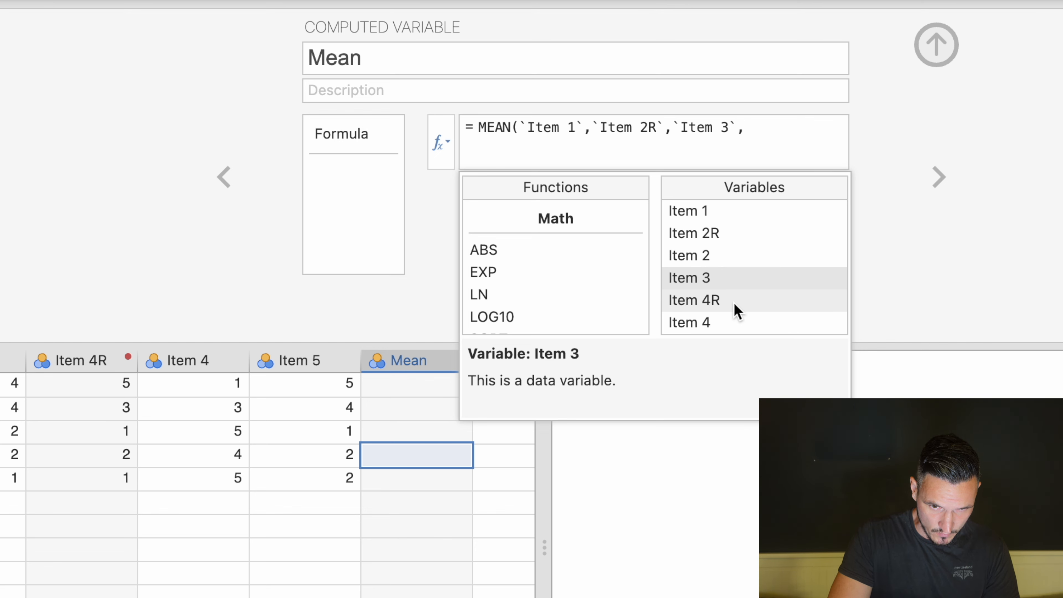
{"action": "double_click", "coordinate": [737, 301]}
{"action": "type", "text": ","}
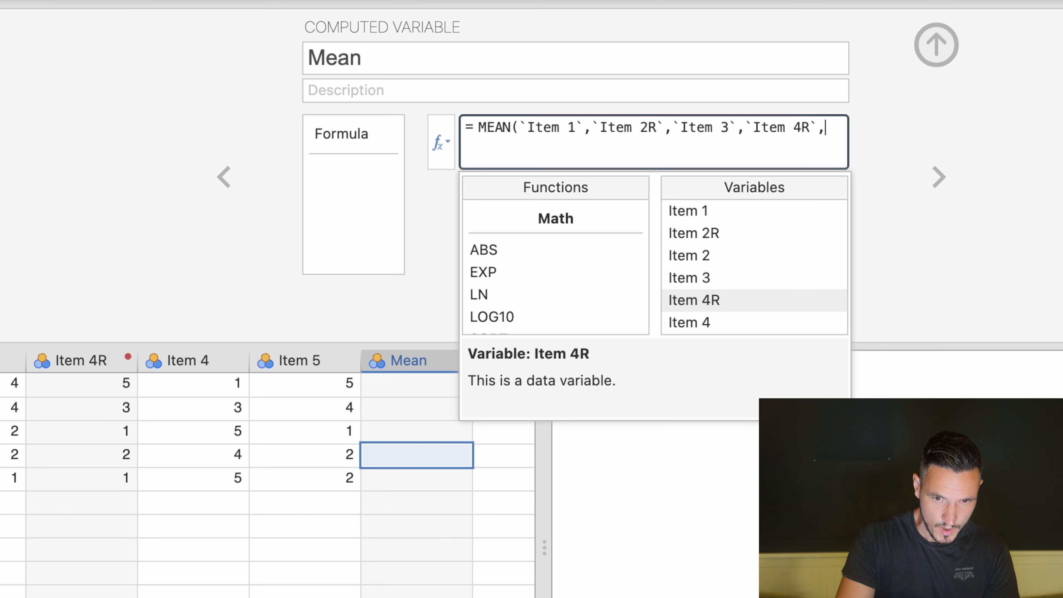
{"action": "scroll", "coordinate": [748, 293], "scroll_direction": "down", "scroll_amount": 1}
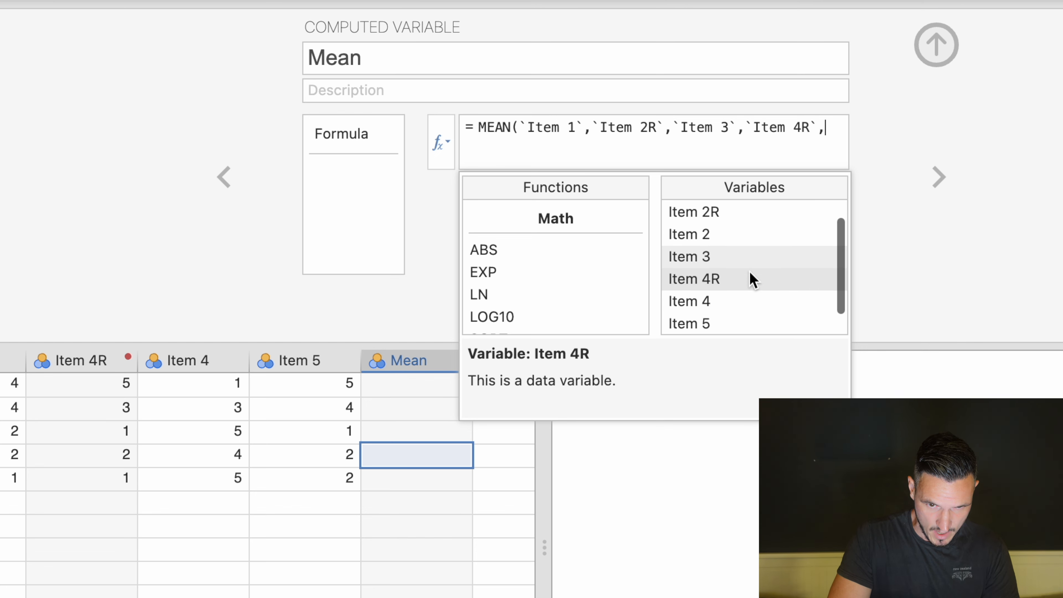
{"action": "double_click", "coordinate": [733, 322]}
{"action": "type", "text": ")"}
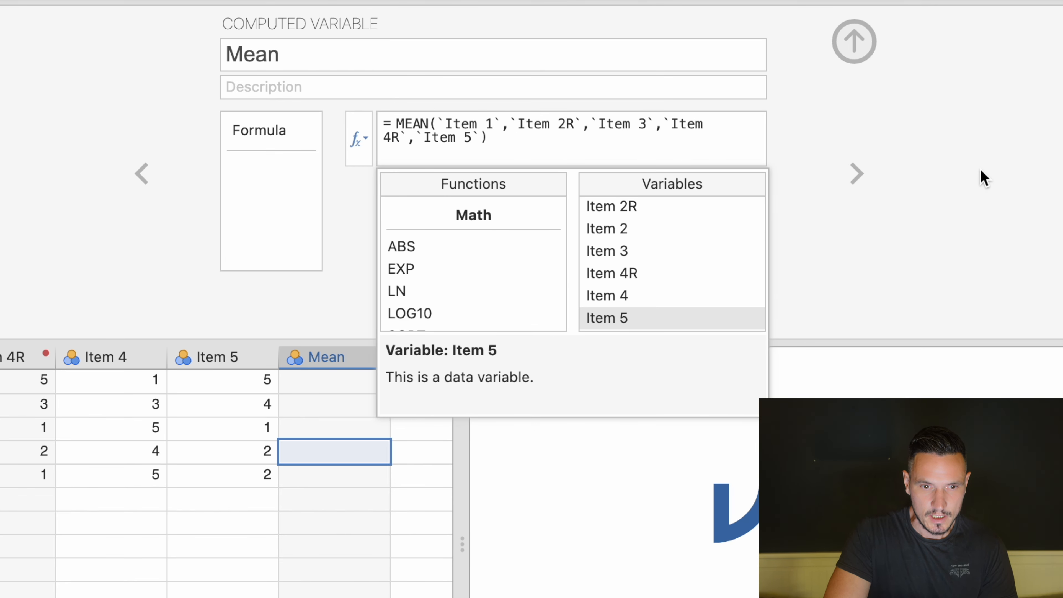
{"action": "key", "text": "Return"}
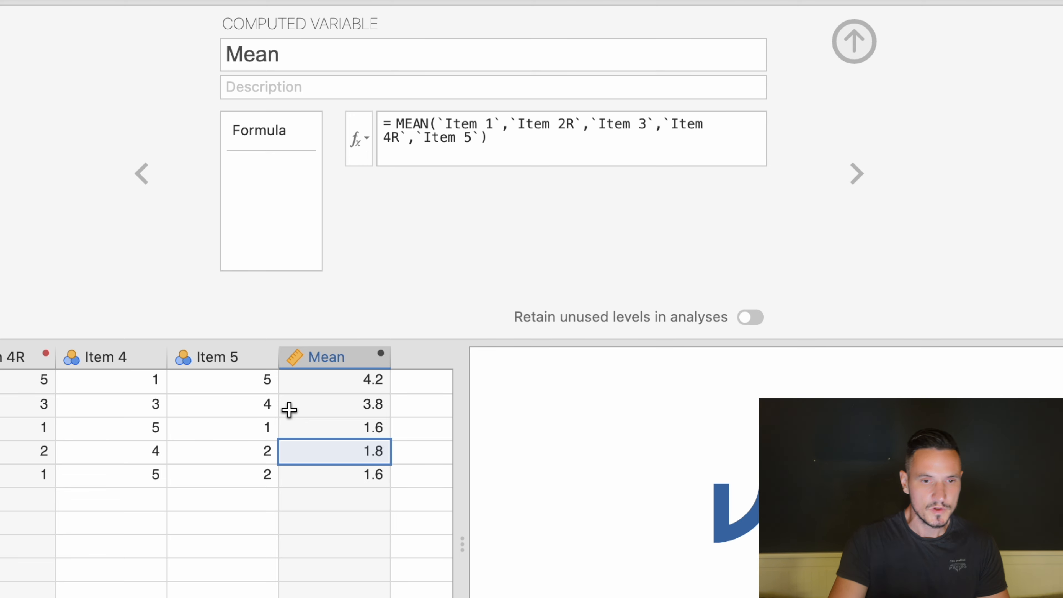
Clear the Item 4 value in row 2 to create a missing value.
{"action": "left_click", "coordinate": [150, 413]}
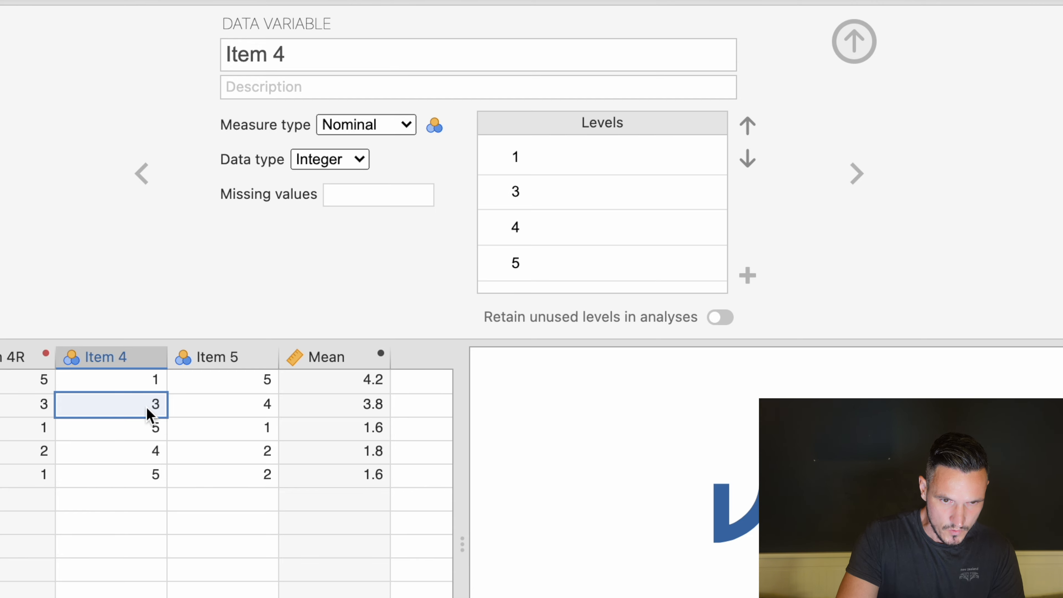
{"action": "key", "text": "BackSpace"}
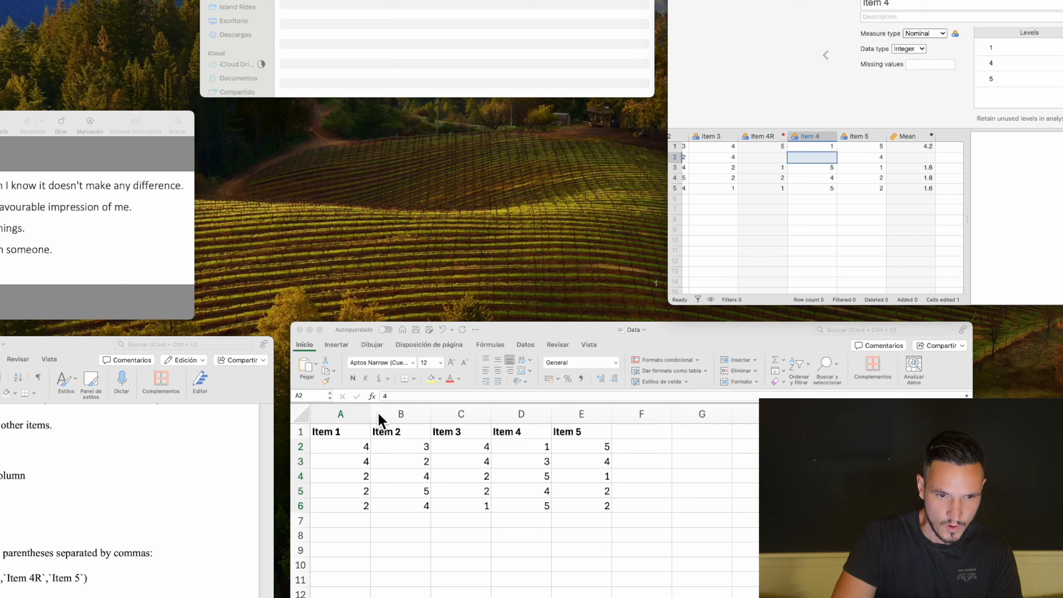
In the Word notes, select and copy the text ignore_missing=1.
{"action": "left_click", "coordinate": [252, 560]}
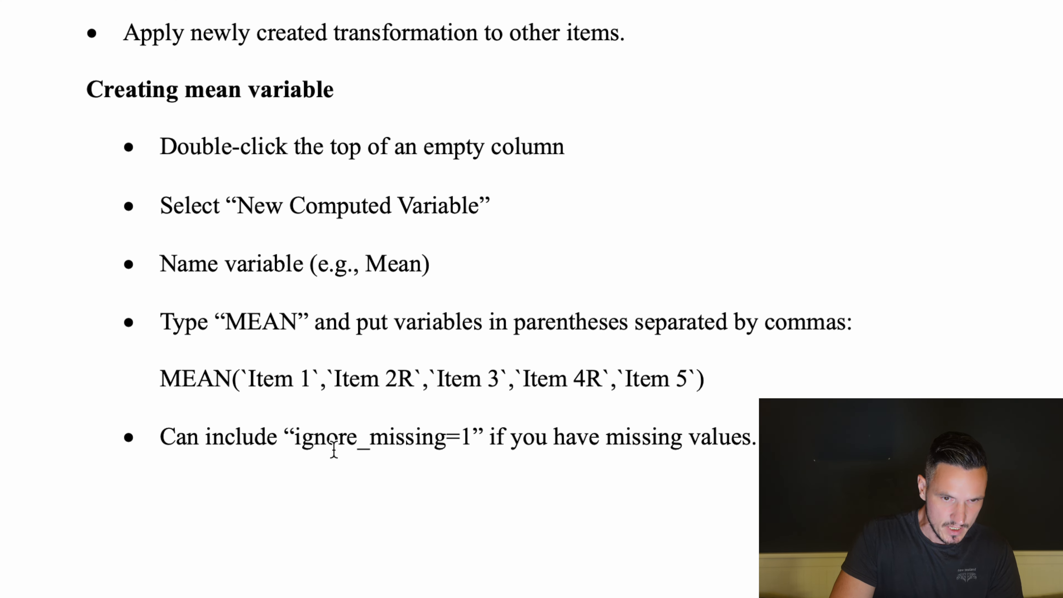
{"action": "left_click_drag", "start_coordinate": [296, 442], "coordinate": [393, 439]}
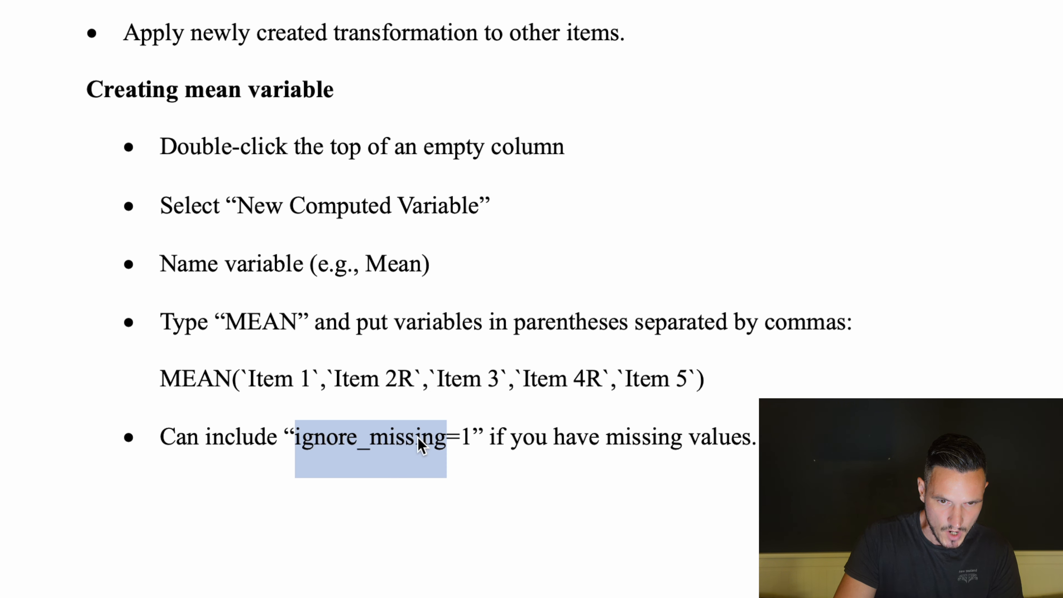
{"action": "key", "text": "shift+Right"}
{"action": "key", "text": "shift+Right"}
{"action": "key", "text": "shift+Right"}
{"action": "key", "text": "shift+Left"}
{"action": "key", "text": "super+c"}
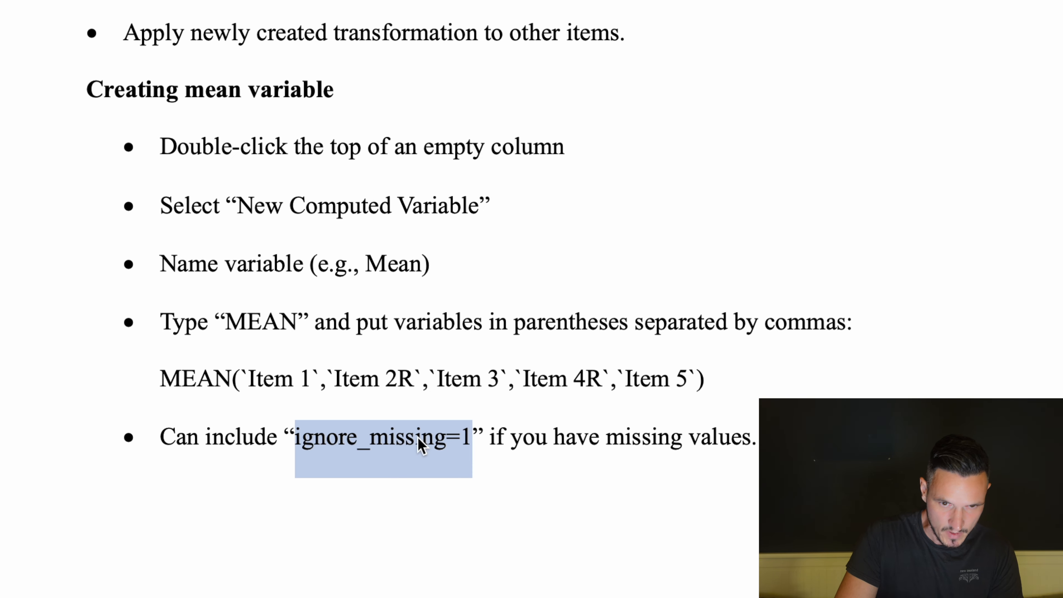
Back in jamovi, append ignore_missing=1 after Item 5 in the Mean formula and apply it.
{"action": "key", "text": "ctrl+Up"}
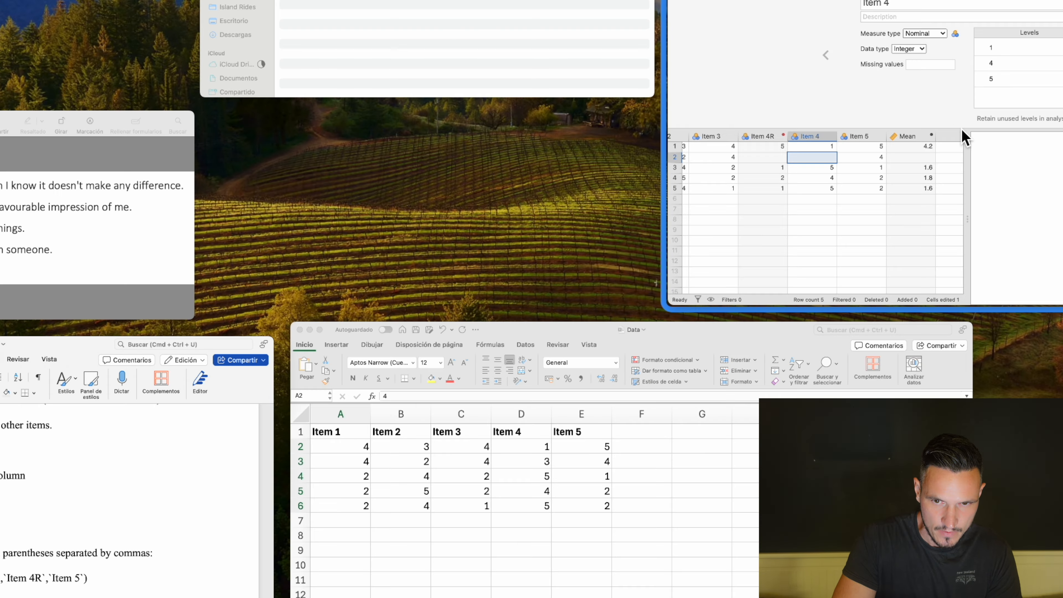
{"action": "left_click", "coordinate": [961, 131]}
{"action": "left_click", "coordinate": [375, 541]}
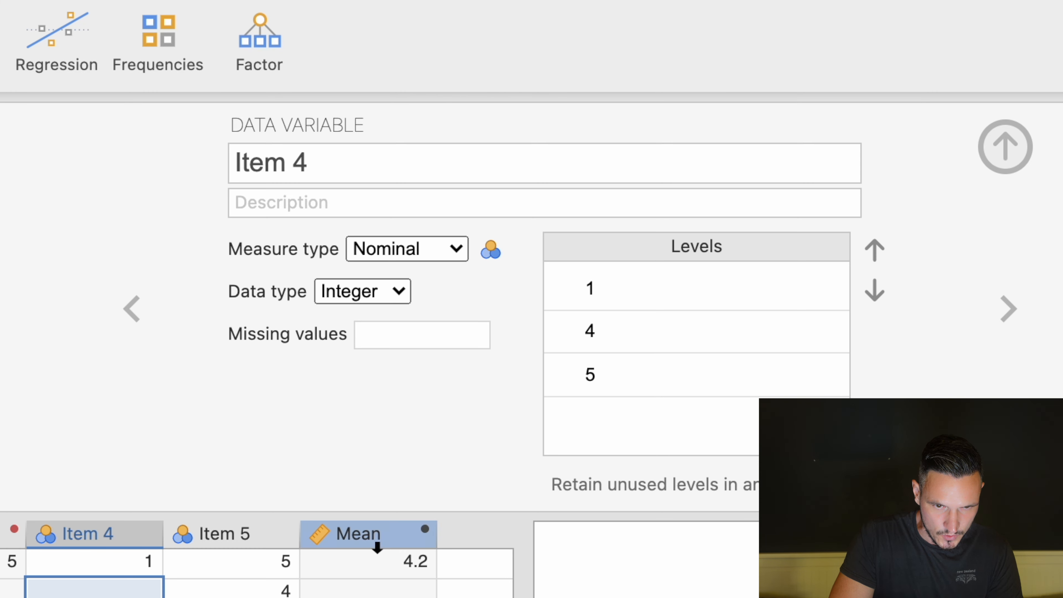
{"action": "left_click", "coordinate": [546, 264]}
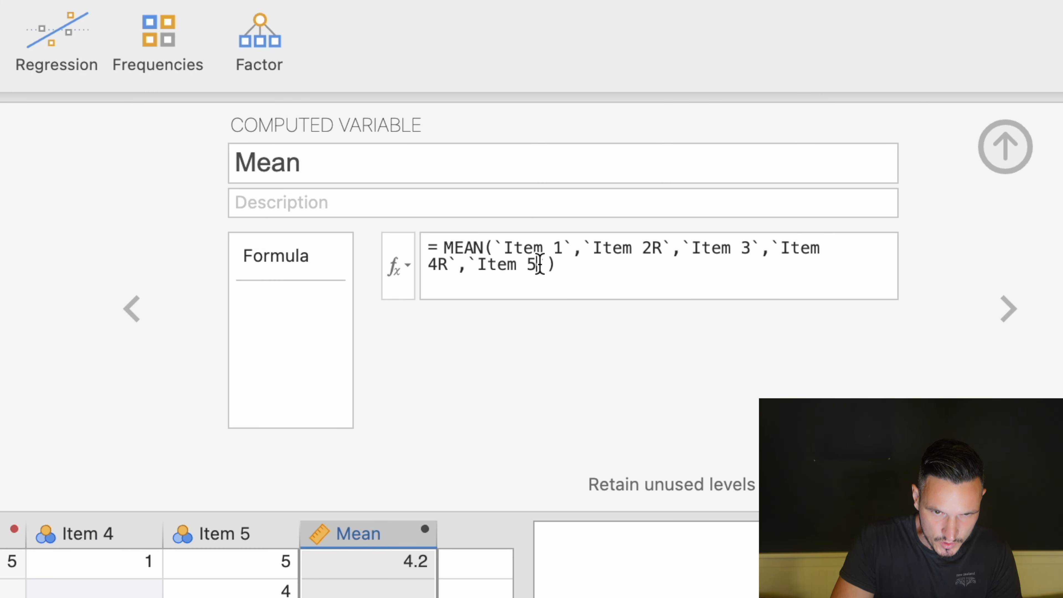
{"action": "type", "text": ","}
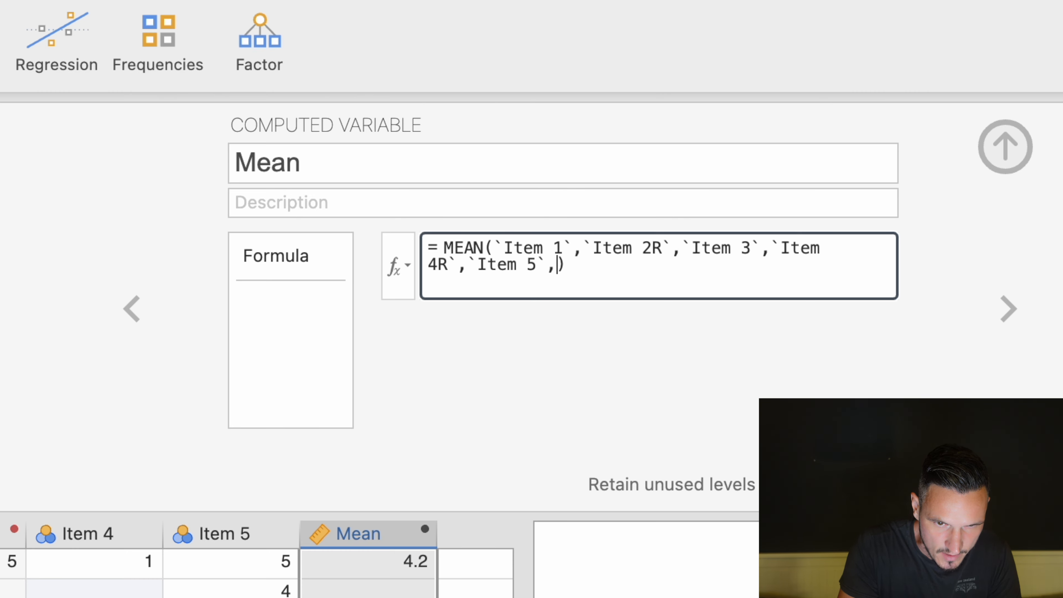
{"action": "key", "text": "super+v"}
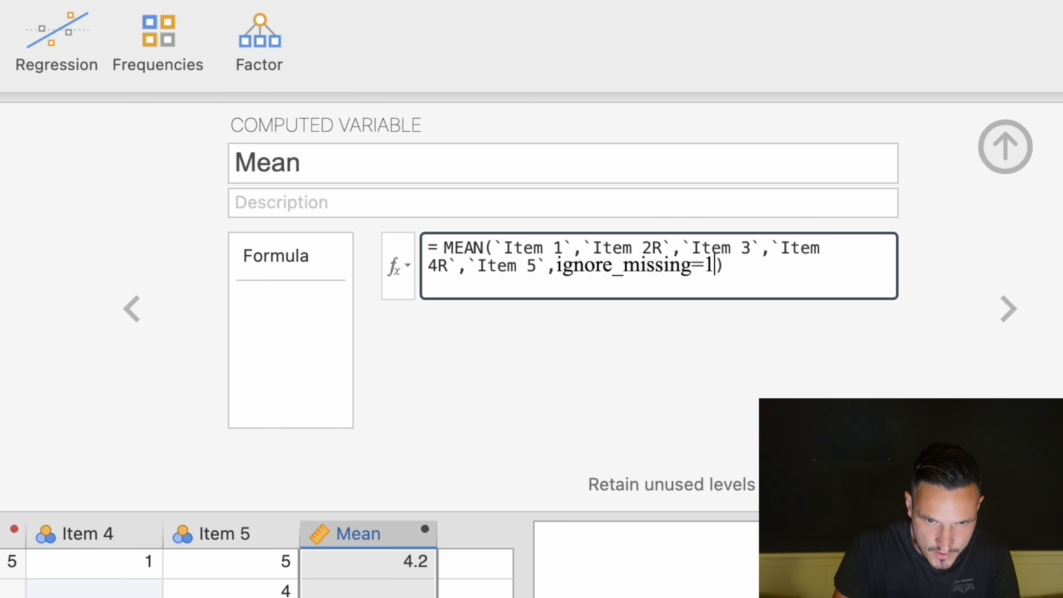
{"action": "key", "text": "Return"}
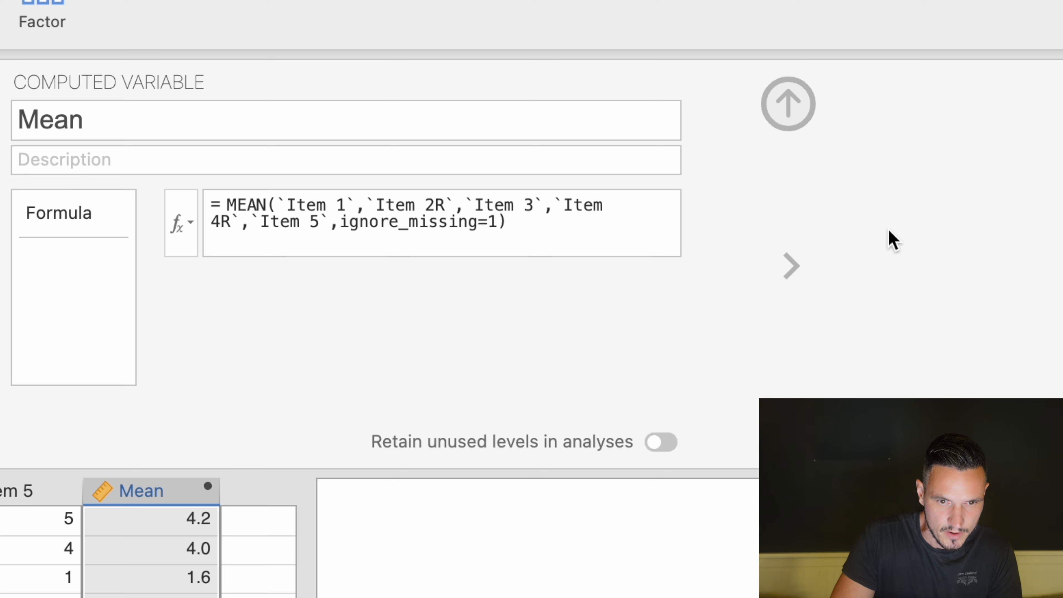